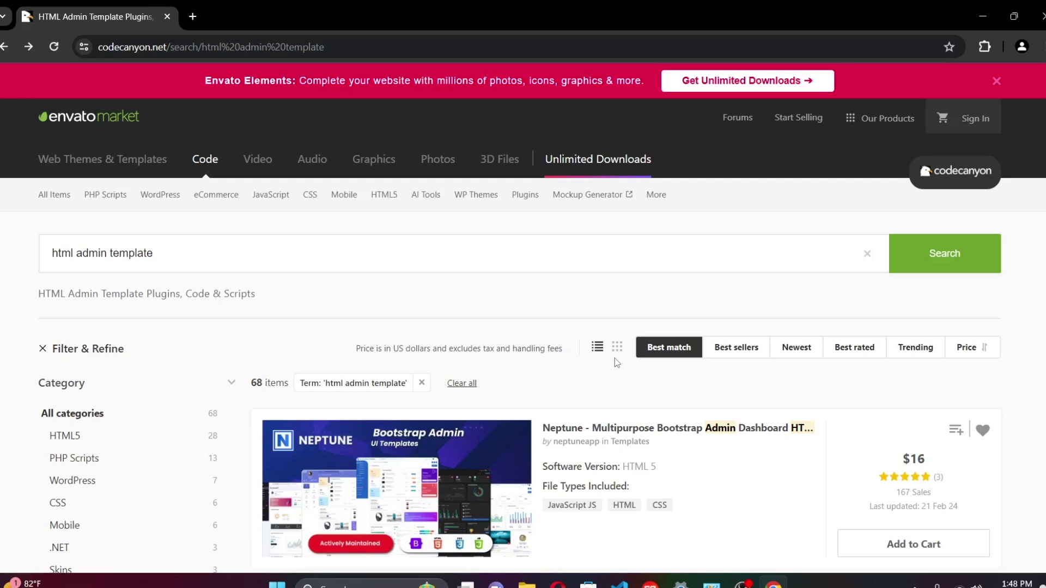
Step: Return to the CodeCanyon search box holding the 'html admin template' query
click(247, 268)
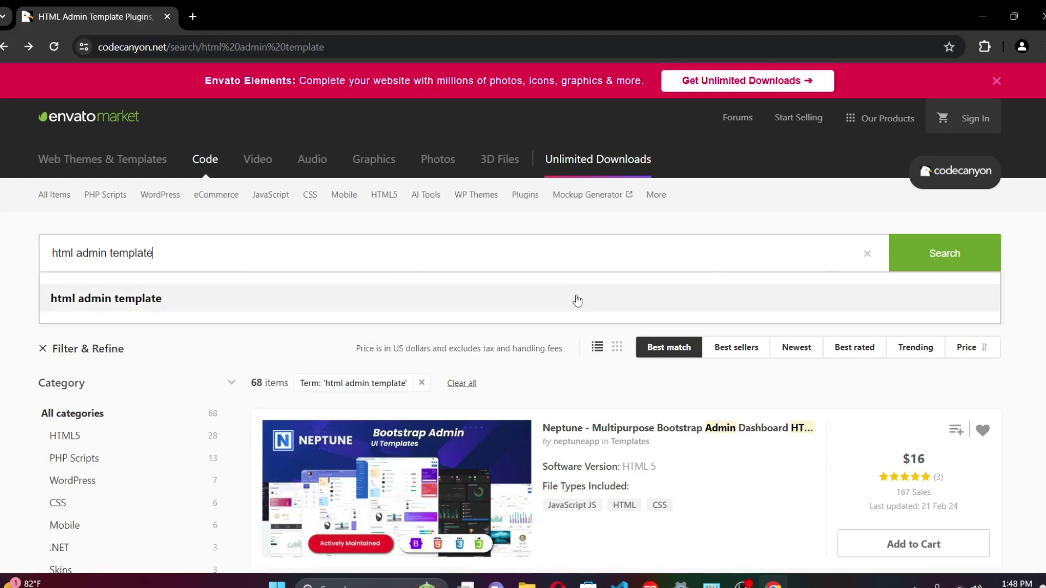
Step: Scroll the 68 admin template results until the Metoxi Bootstrap 5 Admin Dashboard card appears
scroll(550, 296, down, 6)
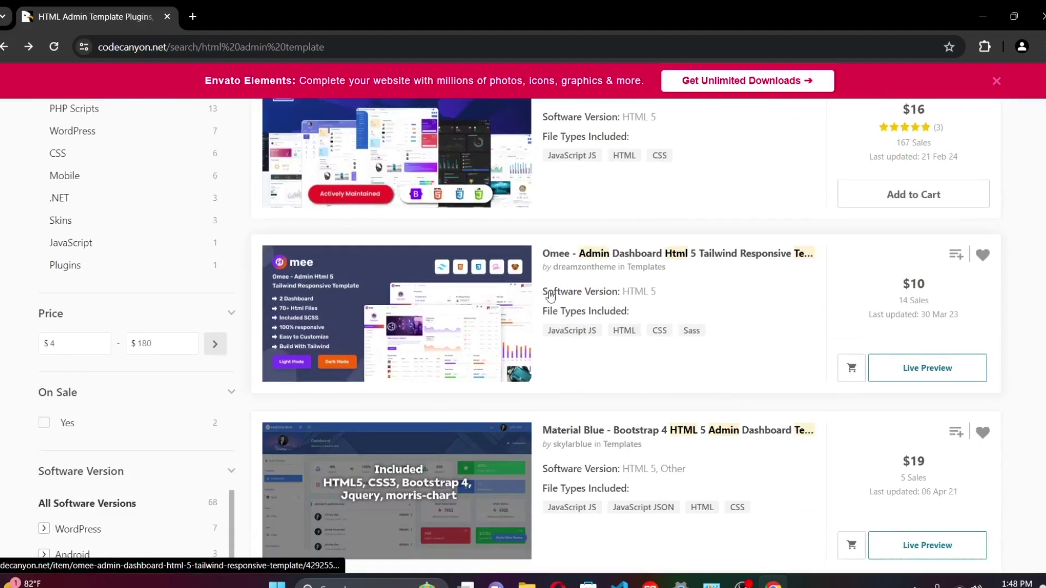
scroll(551, 296, down, 4)
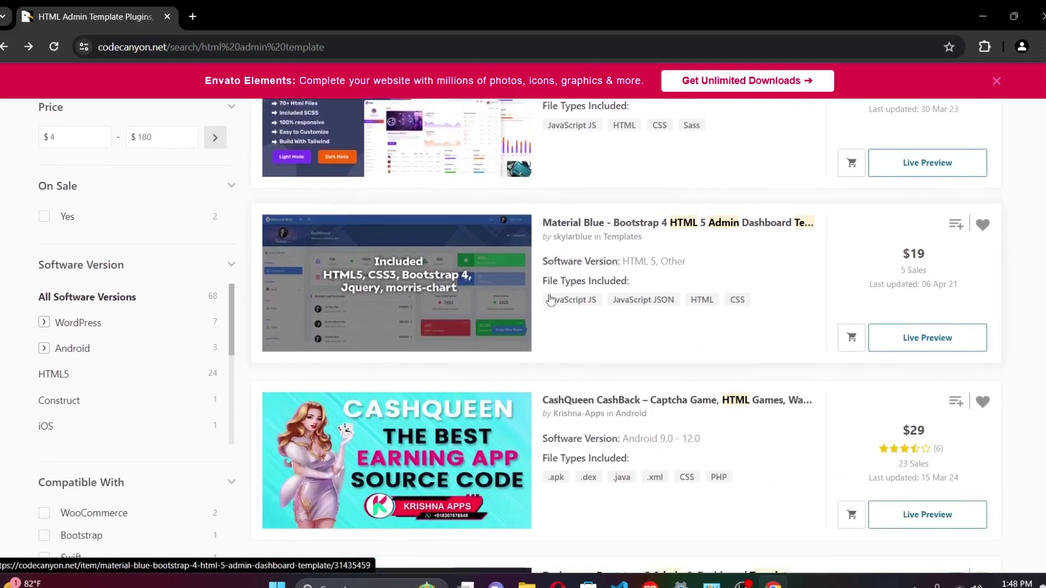
scroll(552, 296, up, 4)
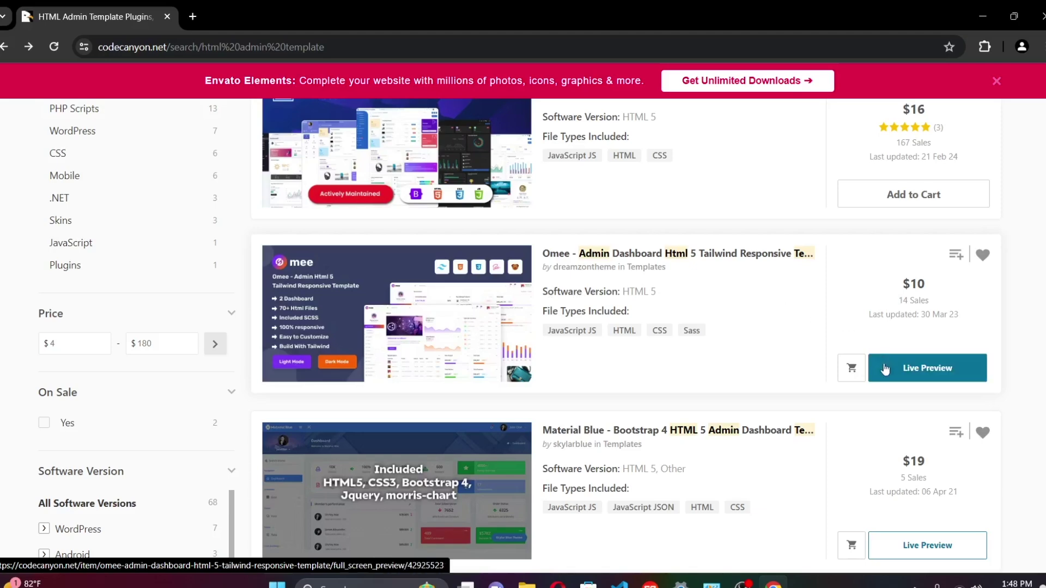
scroll(712, 287, up, 3)
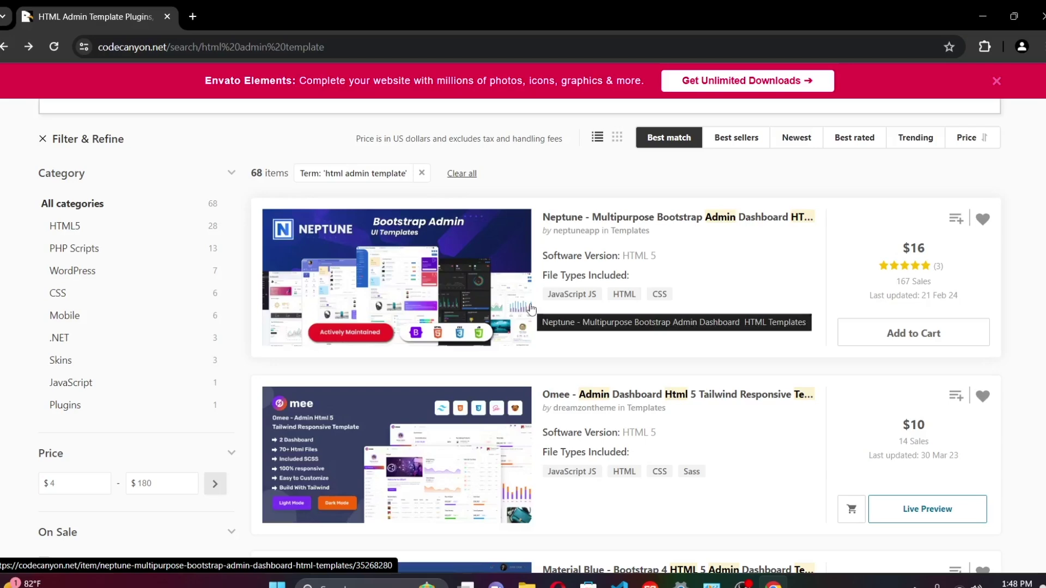
scroll(531, 308, down, 6)
scroll(532, 308, down, 6)
scroll(531, 309, down, 5)
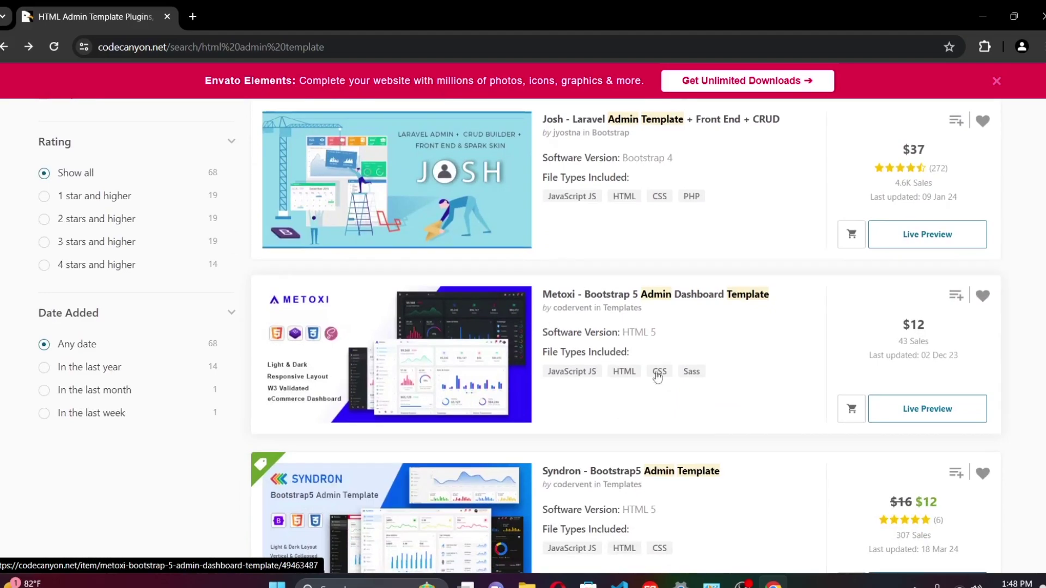
scroll(616, 339, down, 1)
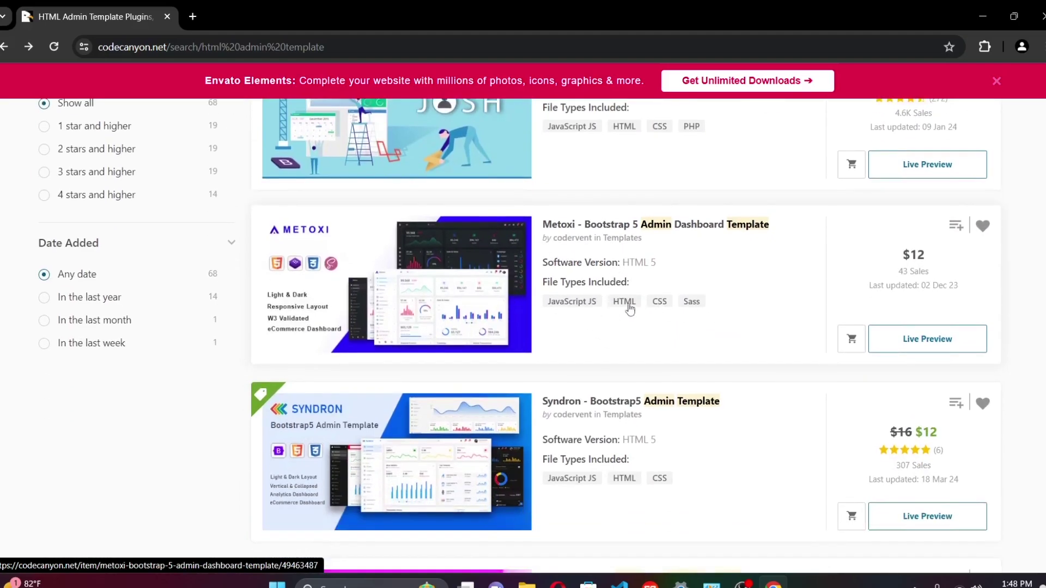
Step: From Metoxi's Live Preview demo list, launch the Vertical Menu Semi Dark Admin demo
click(912, 340)
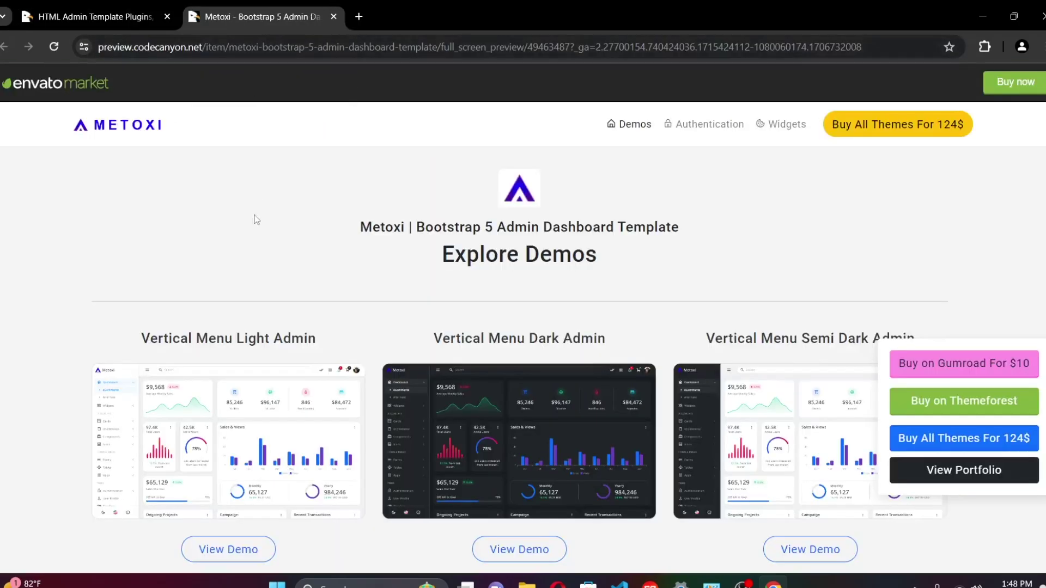
scroll(231, 279, down, 1)
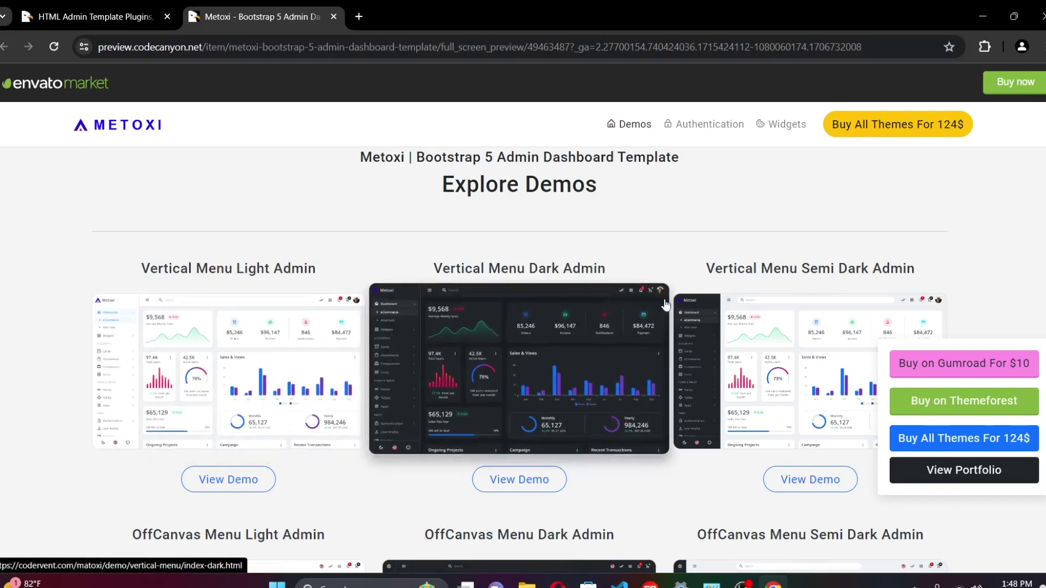
scroll(733, 376, down, 1)
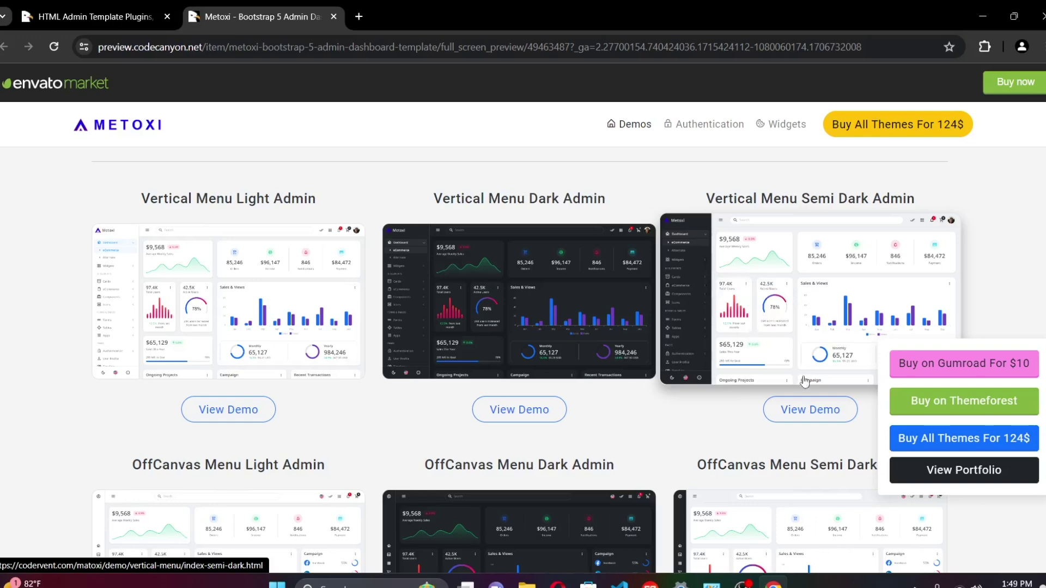
click(800, 418)
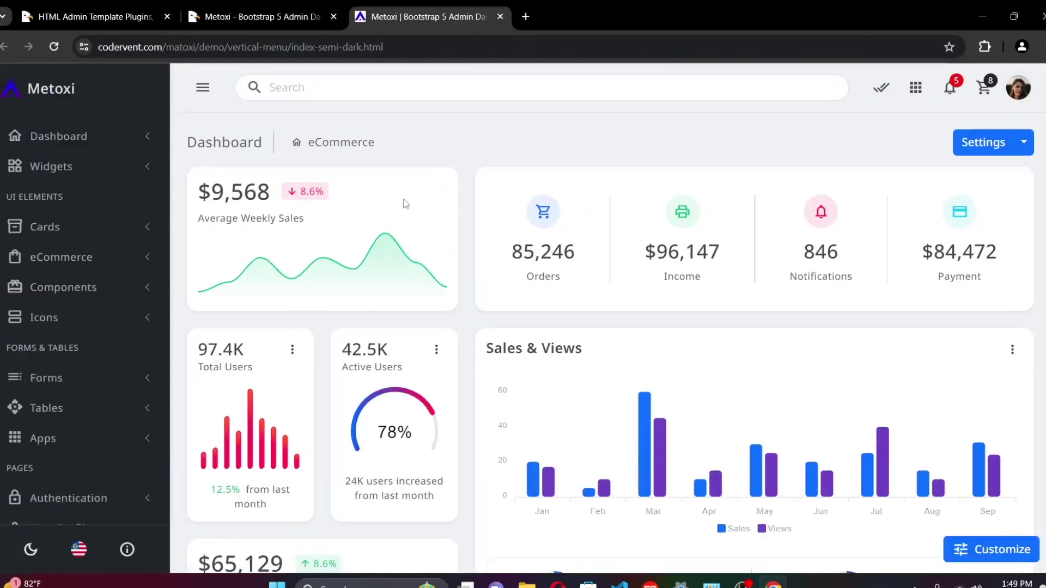
Step: Scroll through the semi-dark eCommerce dashboard's sales cards and Sales & Views chart, then back up
scroll(405, 204, down, 2)
scroll(406, 204, down, 3)
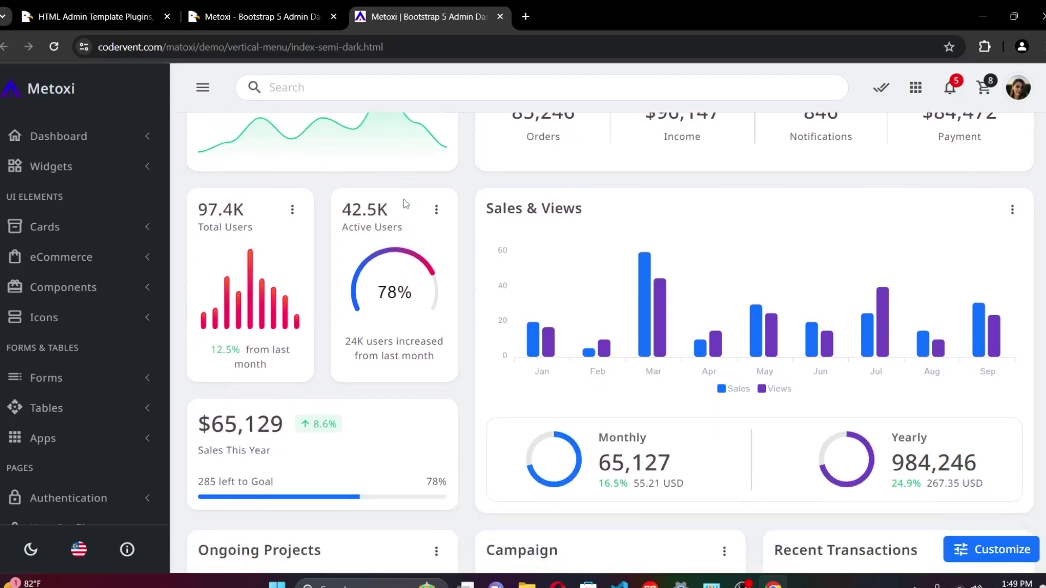
scroll(406, 204, up, 3)
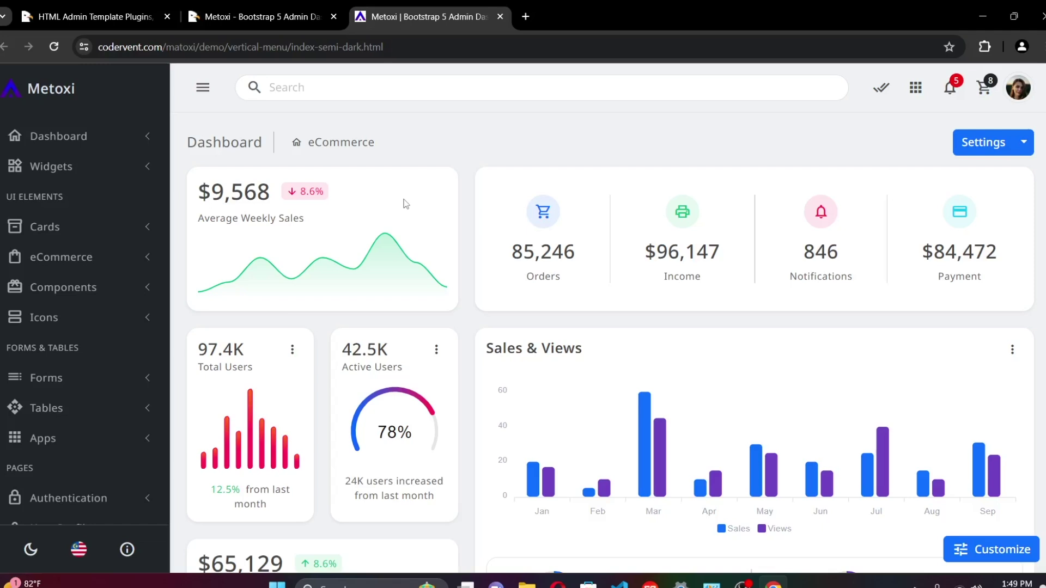
Step: Google 'httrack' in a new tab and open the httrack.com homepage showing Version 3.49-2
click(526, 21)
click(418, 319)
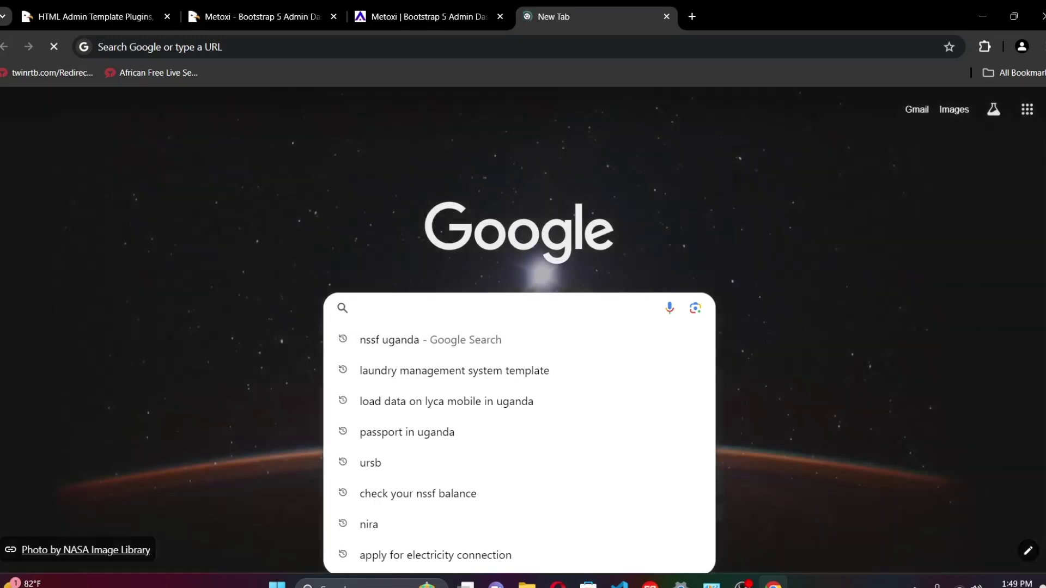
text(htt)
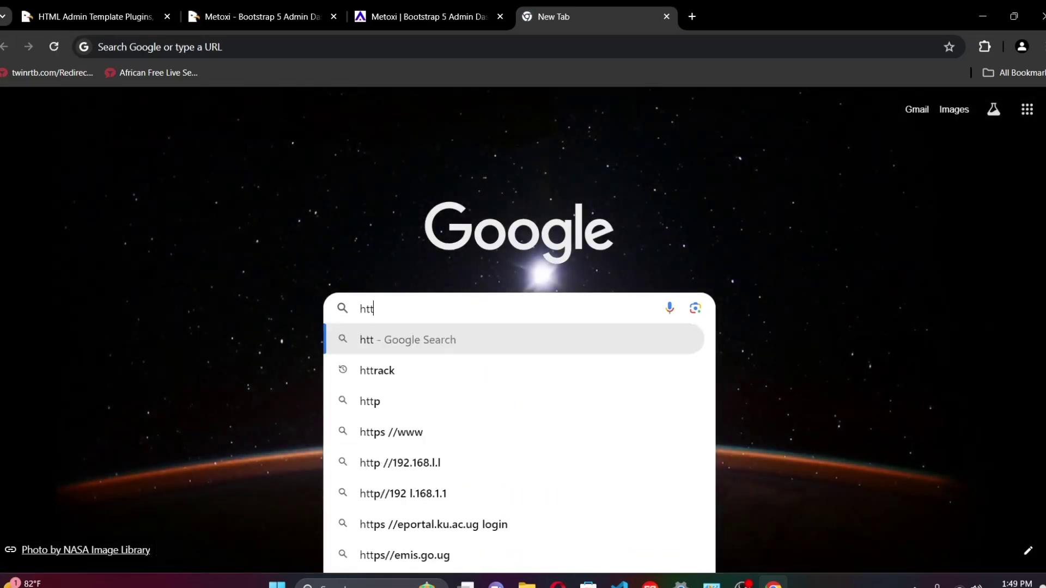
text(rack)
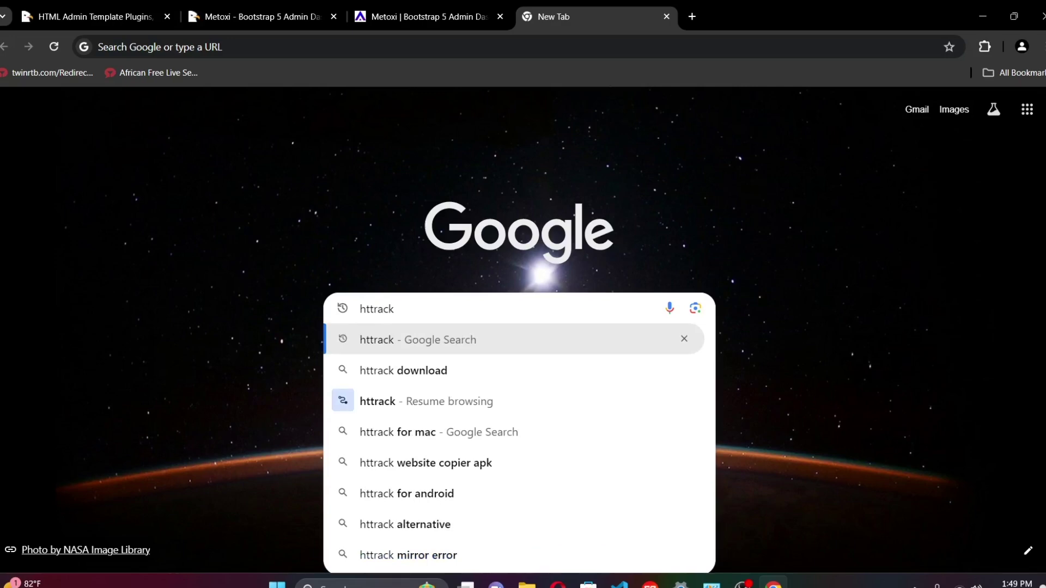
key(Return)
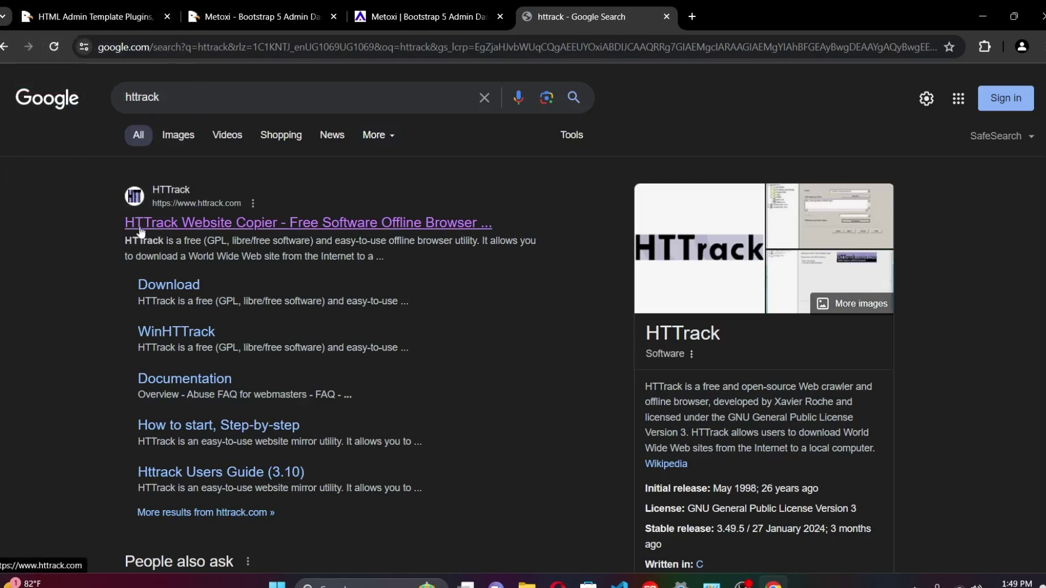
click(238, 225)
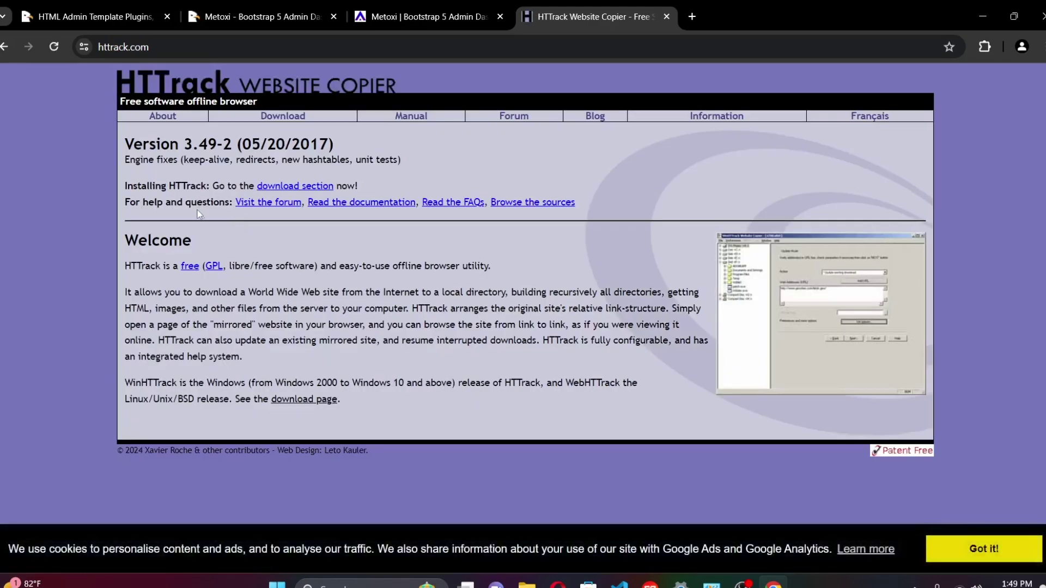
Step: Download httrack_x64-3.49.2.exe from the HTTrack download section
click(282, 190)
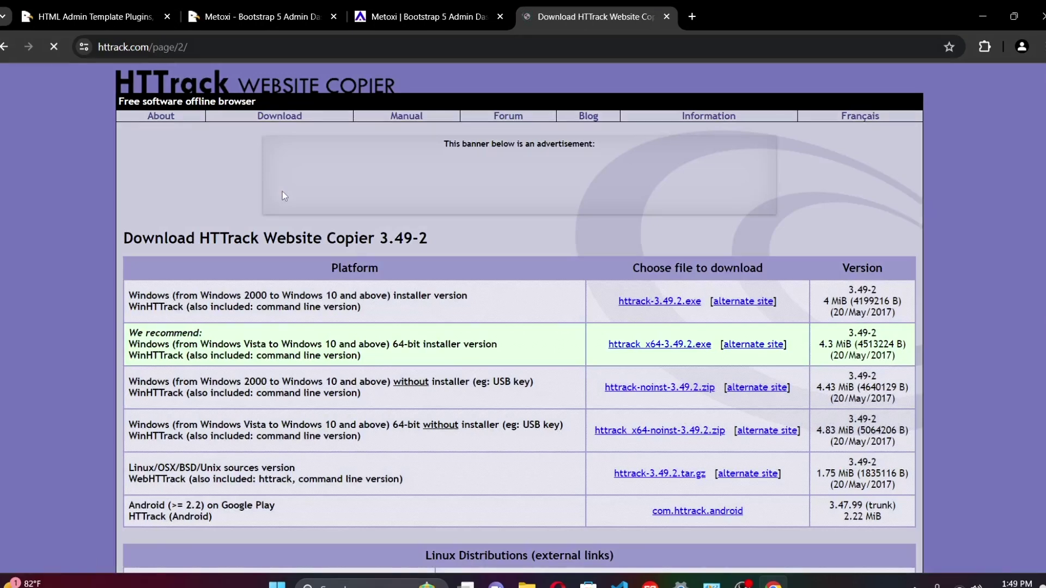
scroll(276, 219, down, 1)
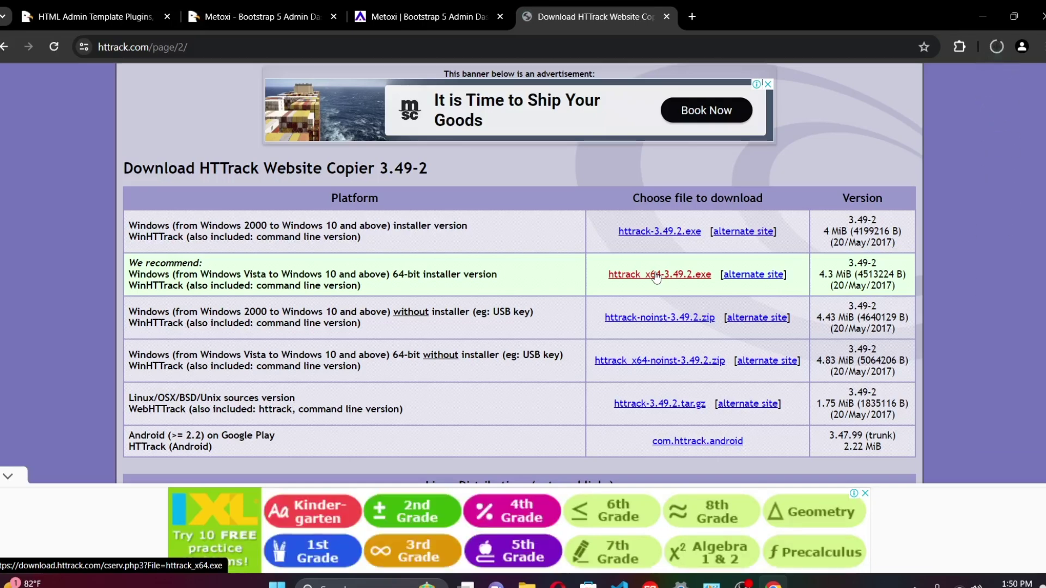
click(998, 47)
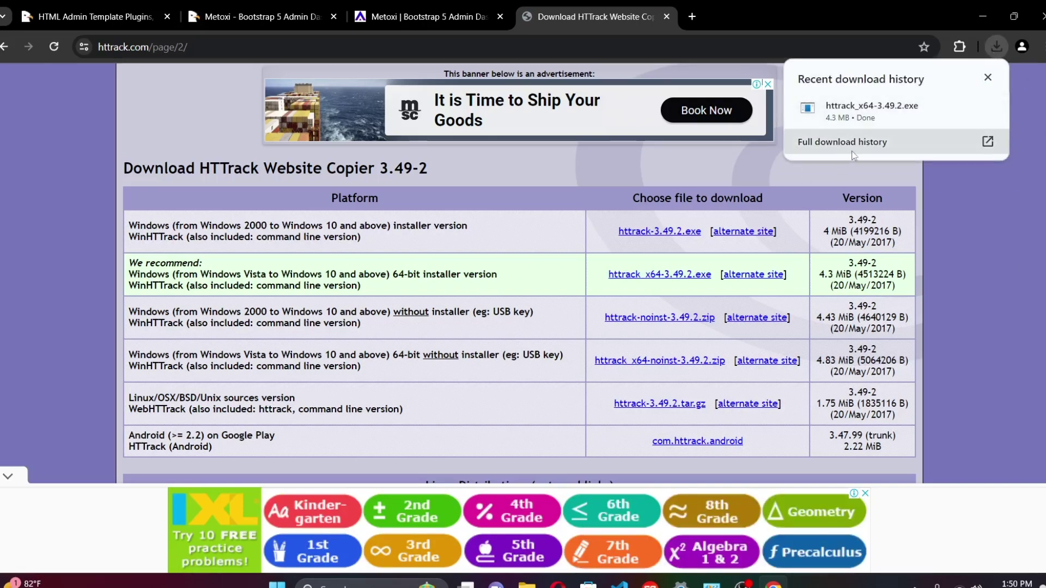
mouse_move(816, 121)
Step: Run the httrack_x64-3.49.2.exe installer and accept the license agreement
click(851, 121)
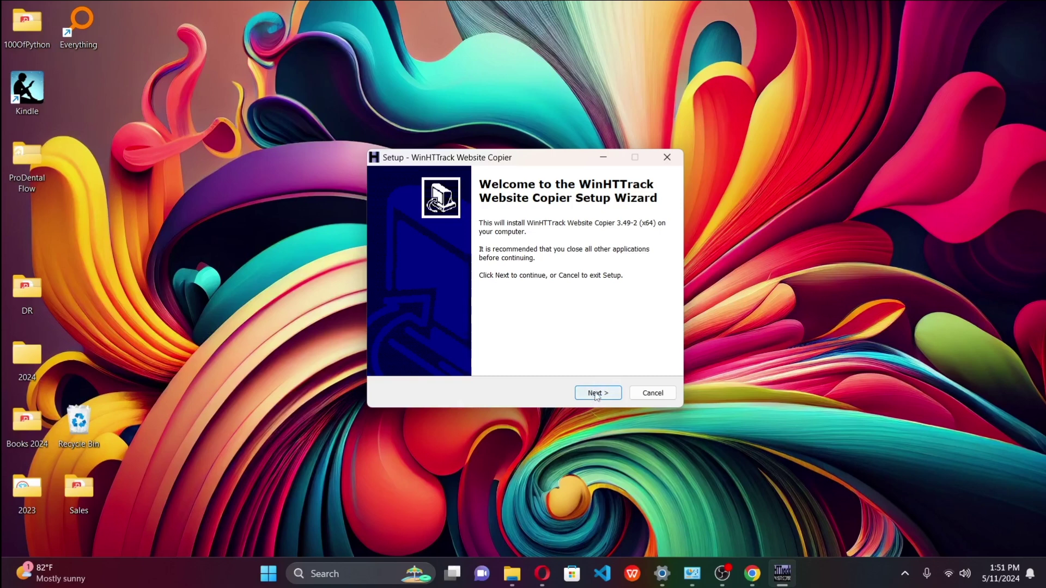
click(597, 395)
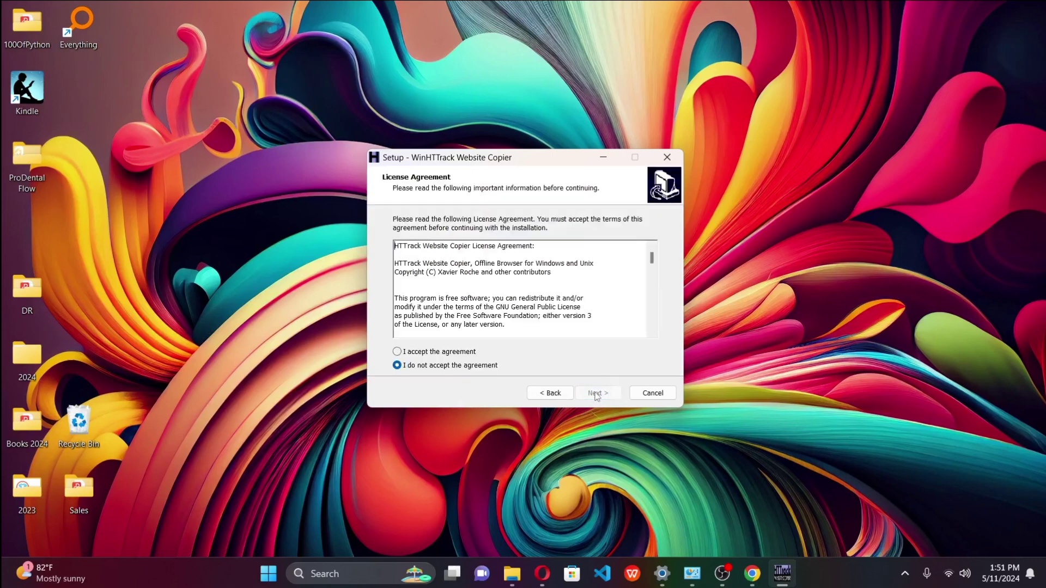
click(398, 352)
scroll(555, 285, down, 3)
scroll(555, 285, down, 10)
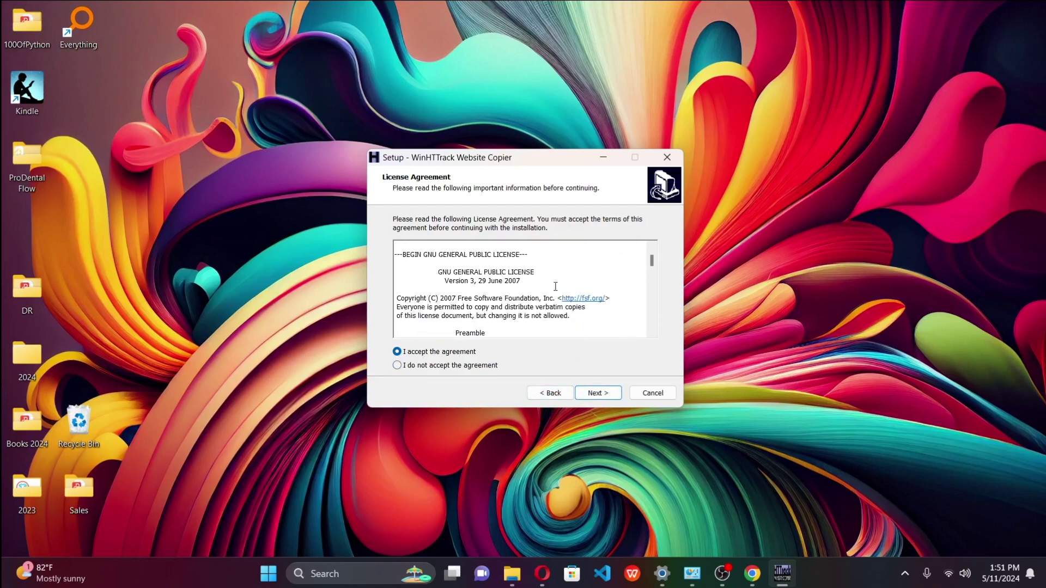
scroll(559, 316, up, 5)
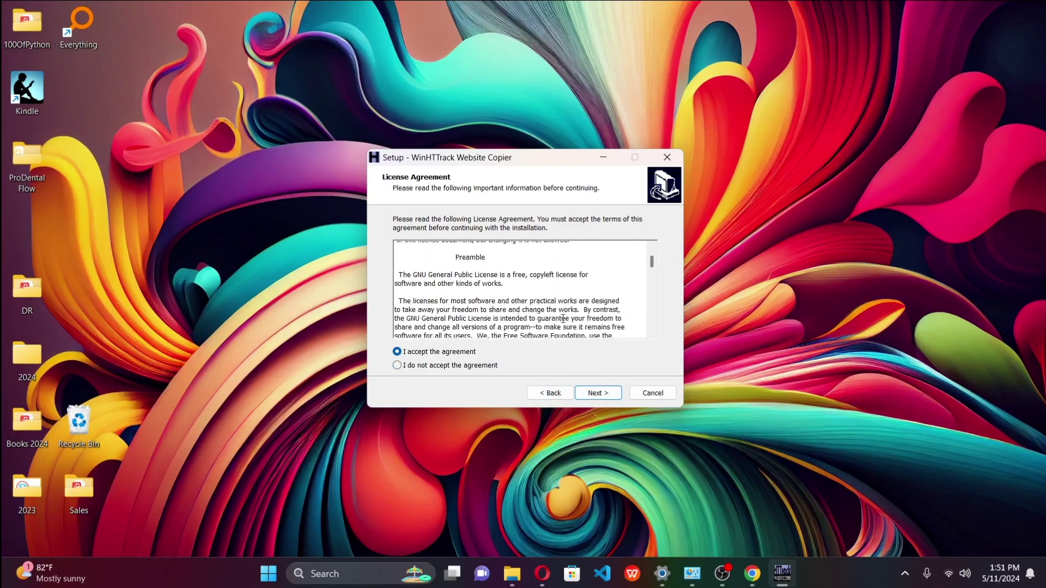
click(597, 394)
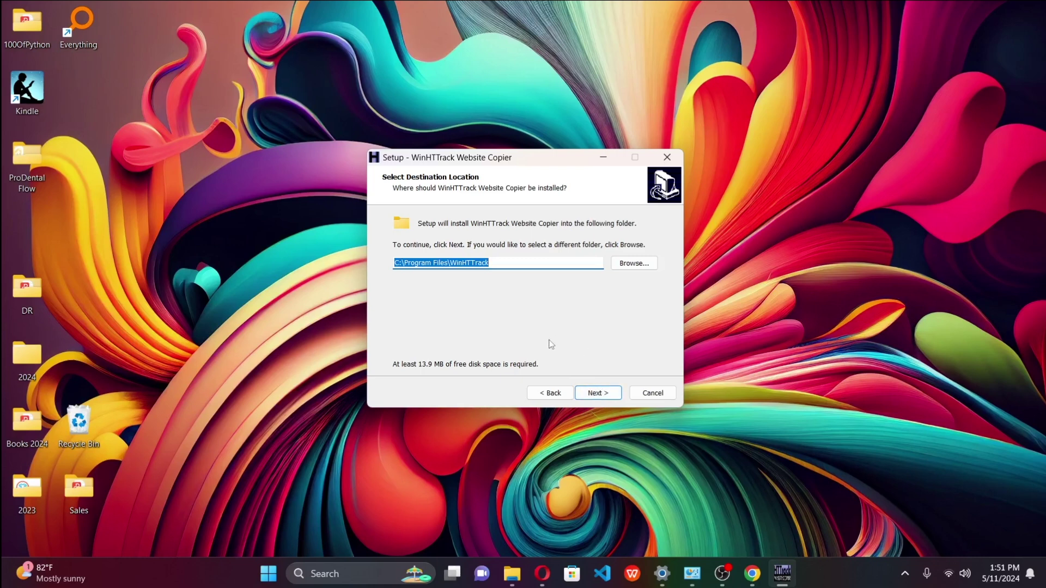
Step: Keep the default C:\Program Files\WinHTTrack folder, Start Menu folder and desktop icon, then install and finish
click(601, 394)
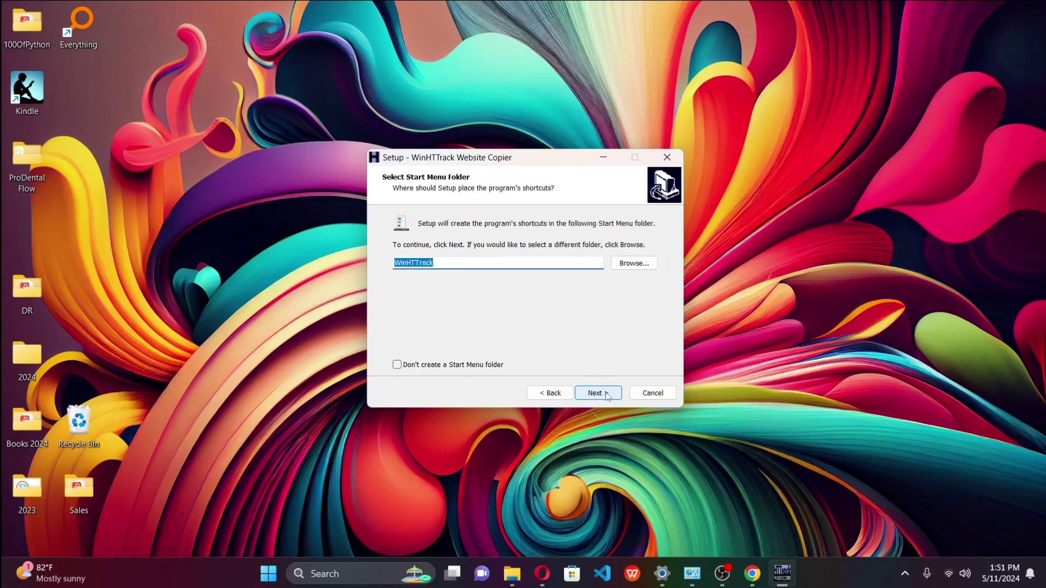
click(576, 393)
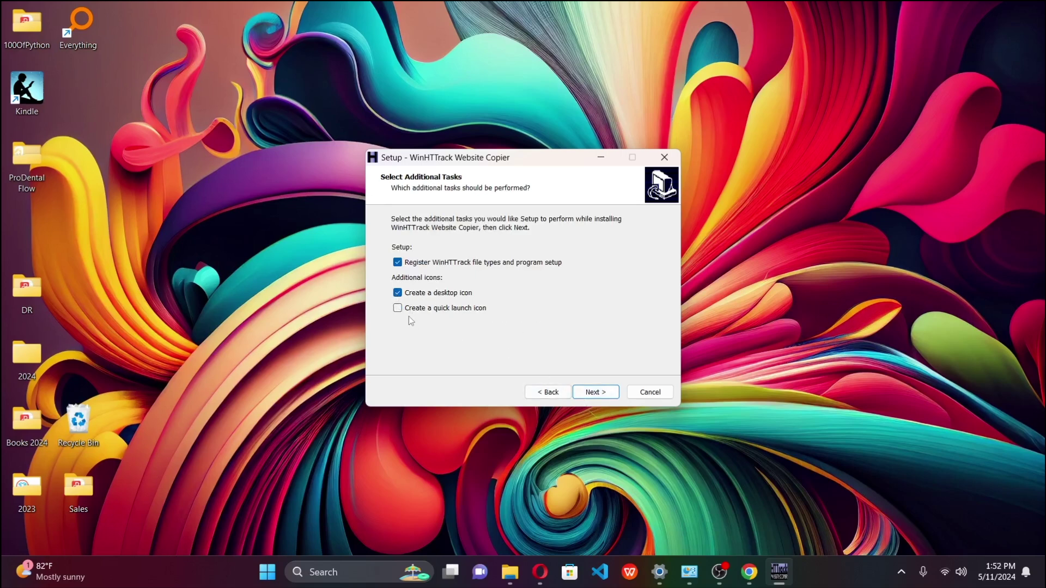
click(590, 393)
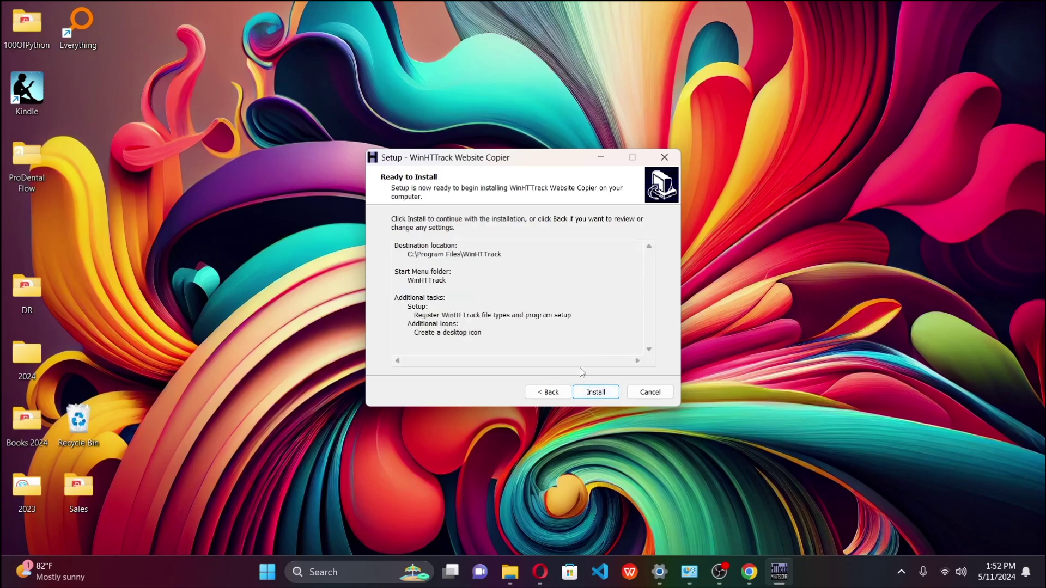
click(593, 394)
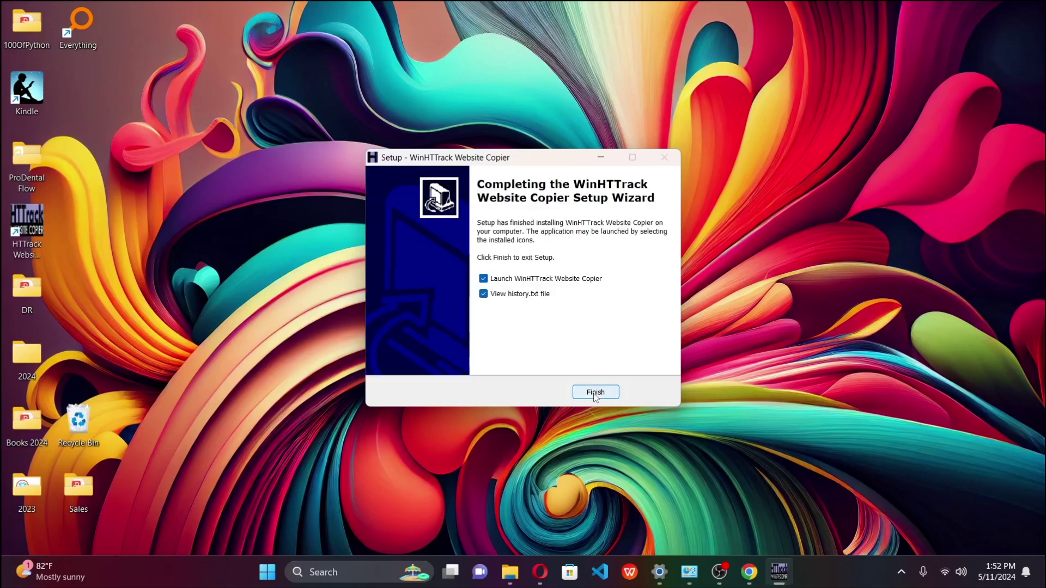
click(595, 393)
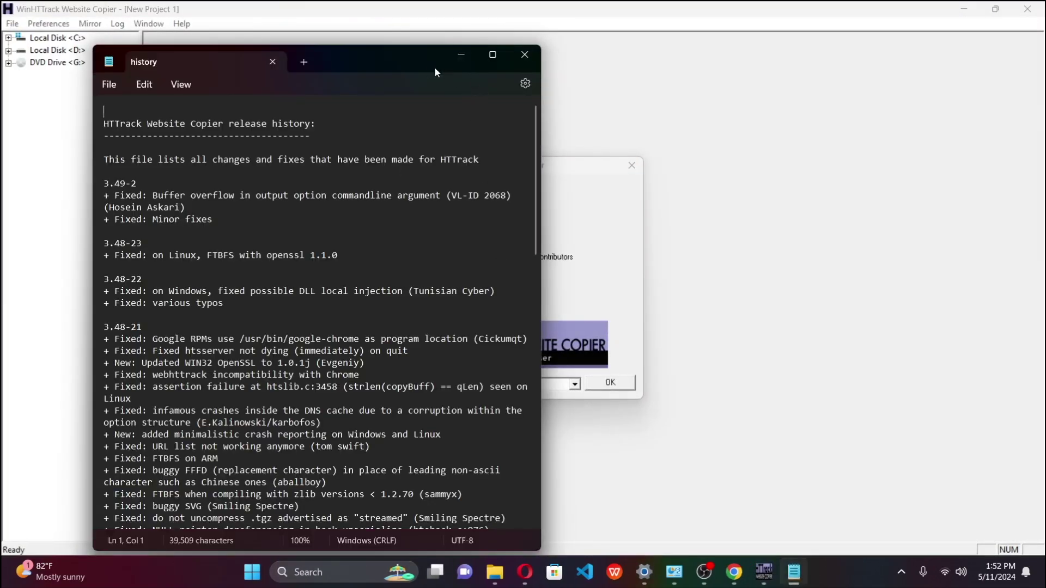
Step: Dismiss the About dialog and begin a new WinHTTrack project
click(460, 57)
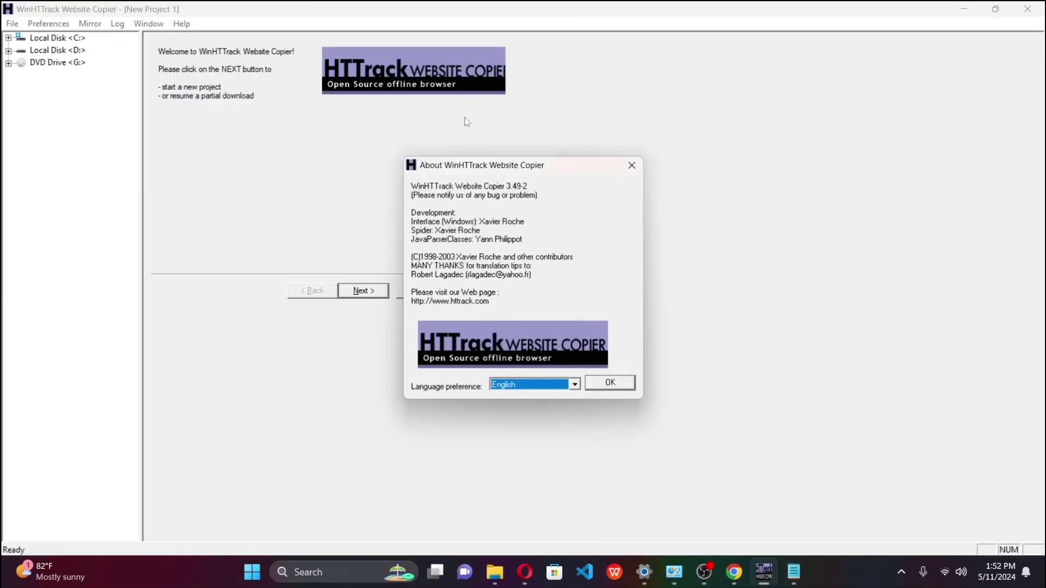
click(606, 383)
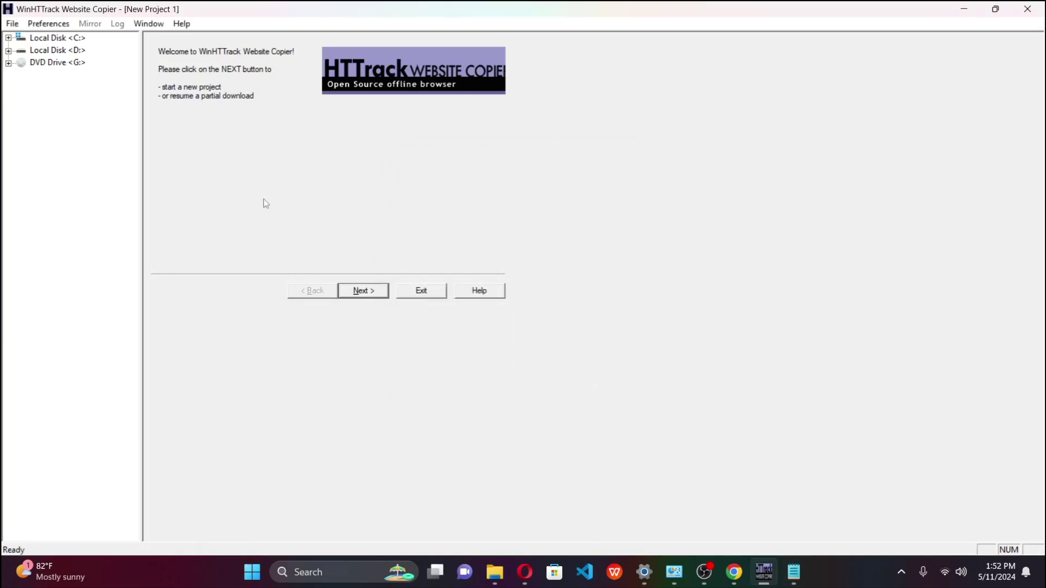
click(361, 291)
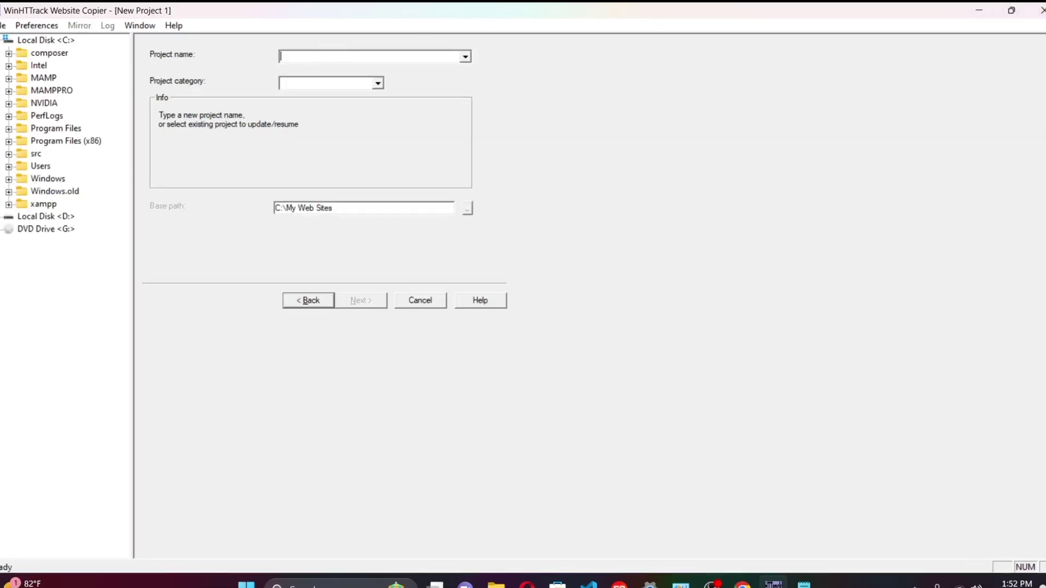
Step: Name the project 'Admin Dashboard', then browse to the Desktop and cancel the folder choice
text(A)
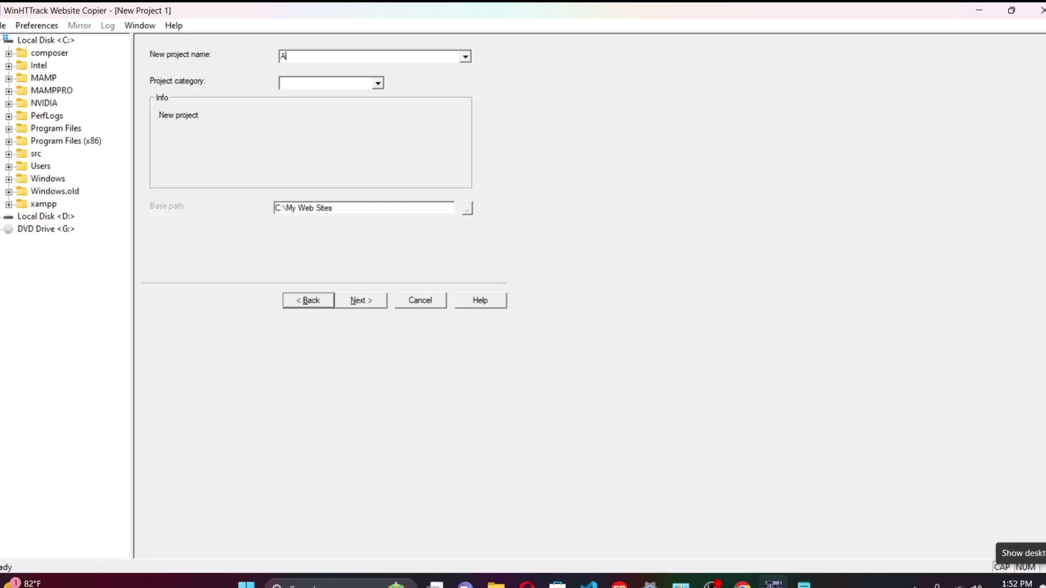
text(dmin D)
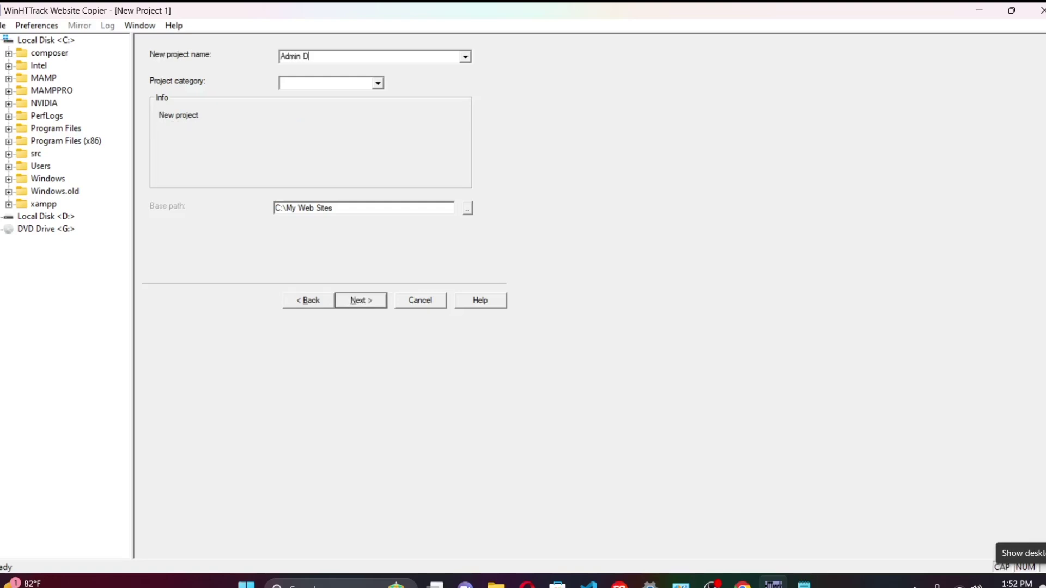
text(ashboard)
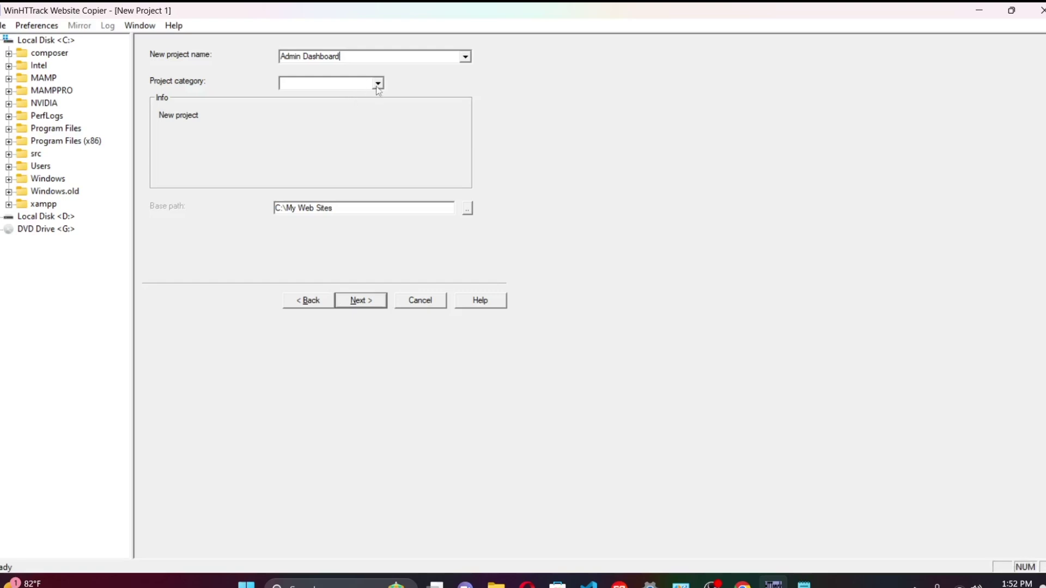
click(350, 86)
click(467, 210)
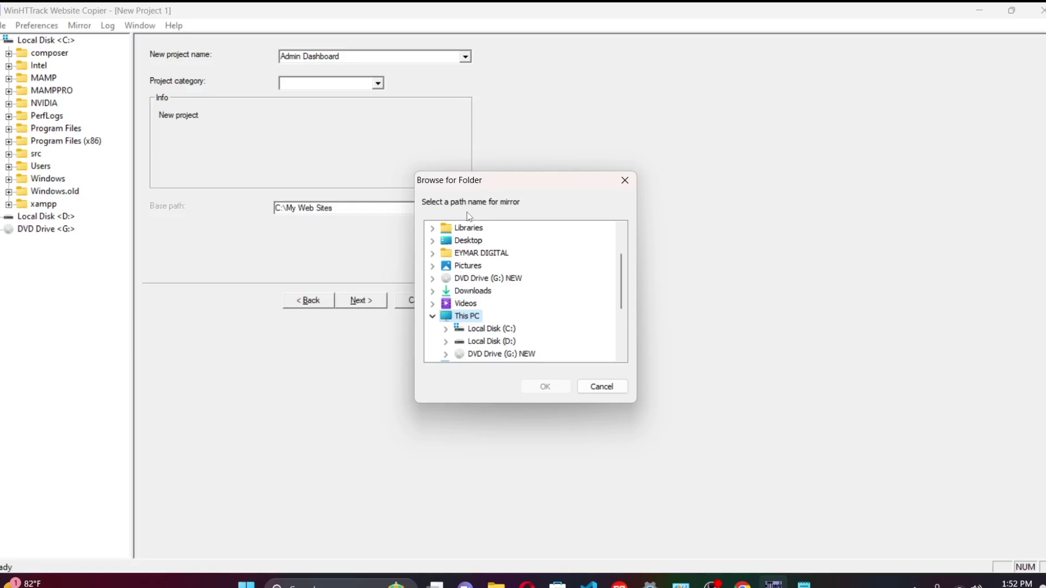
click(468, 241)
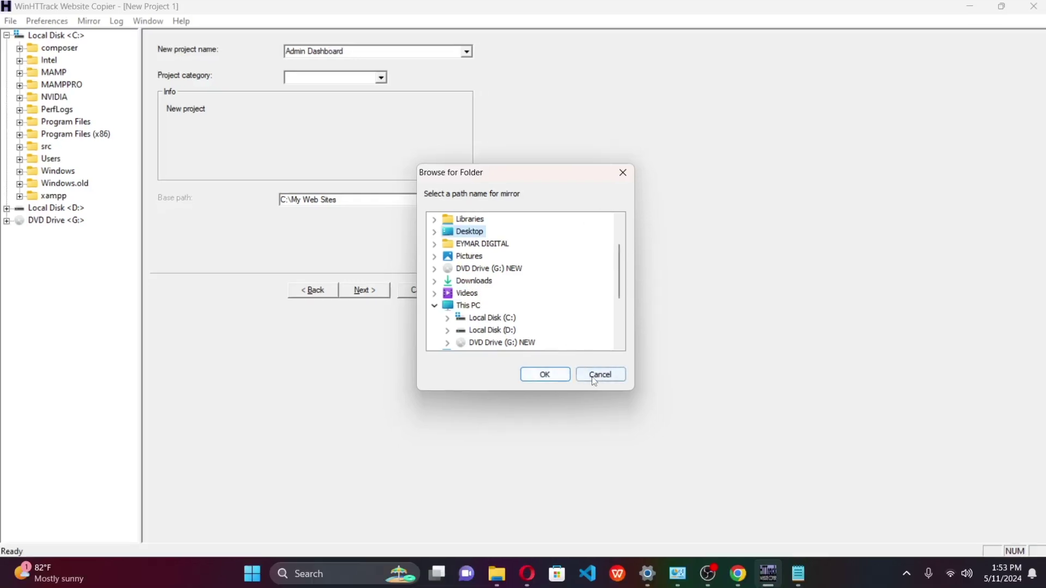
click(599, 375)
Step: Create an 'Admin Templates' folder on the desktop, open it, then minimize the window
click(970, 6)
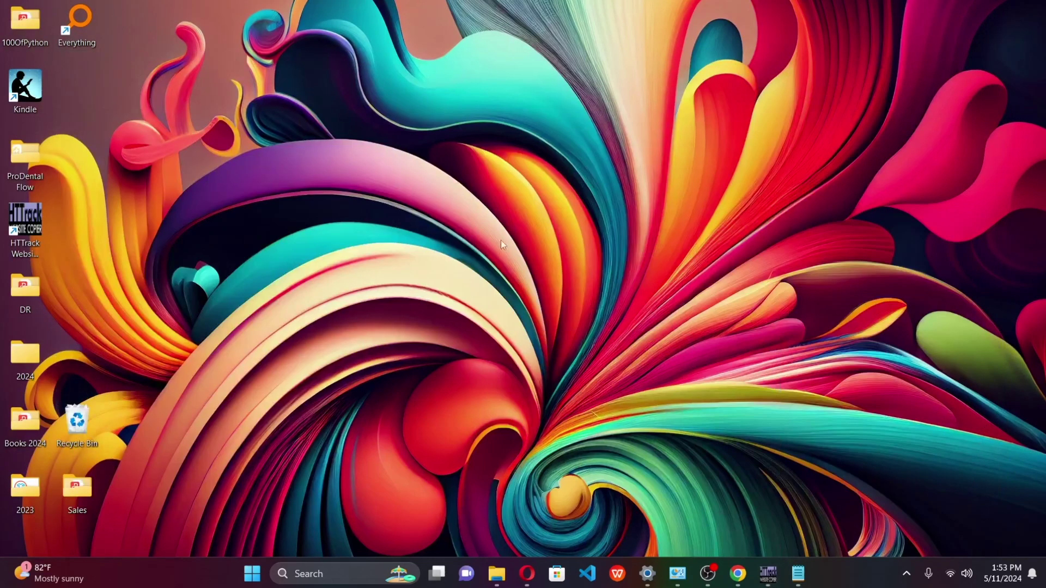
right_click(449, 241)
mouse_move(586, 348)
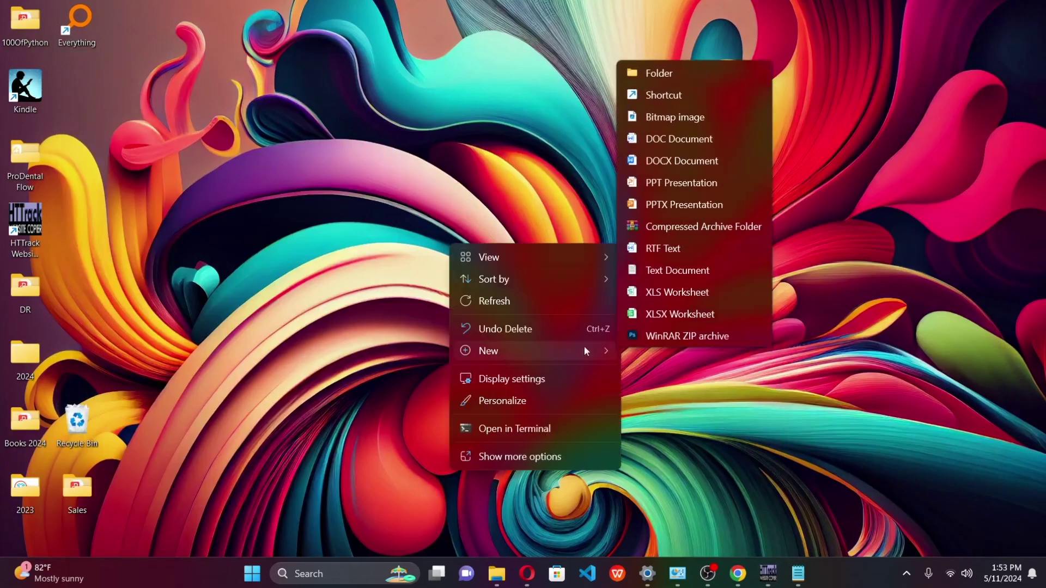
click(660, 71)
text(ADM)
key(BackSpace)
key(BackSpace)
text(dmin)
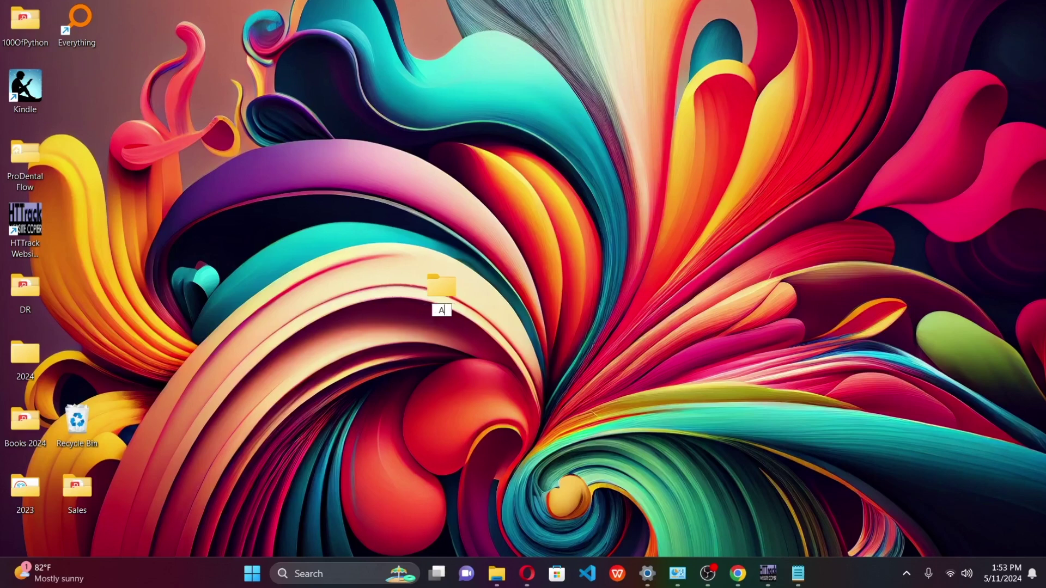
text( Templates)
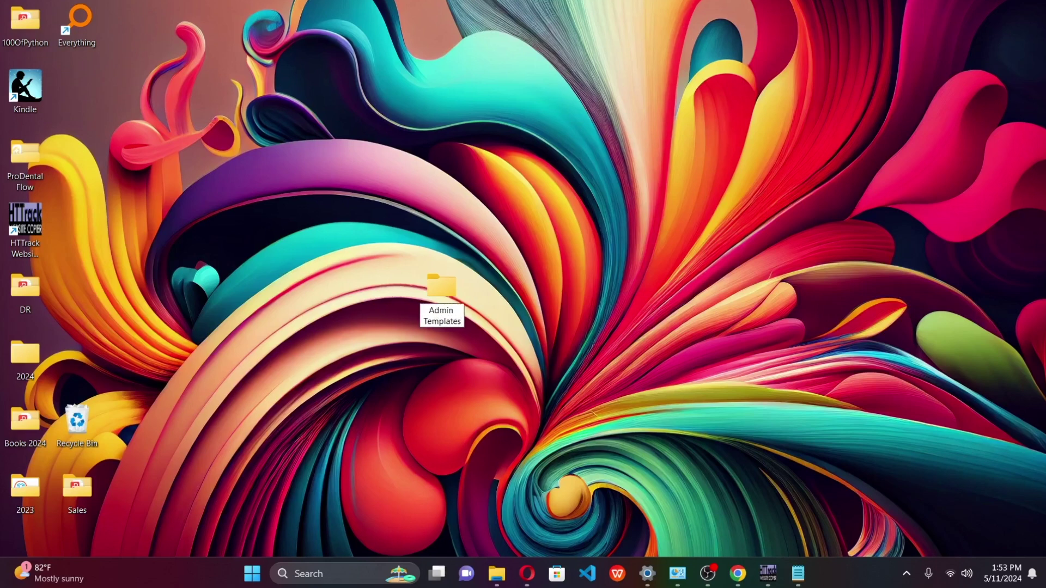
key(Return)
double_click(452, 285)
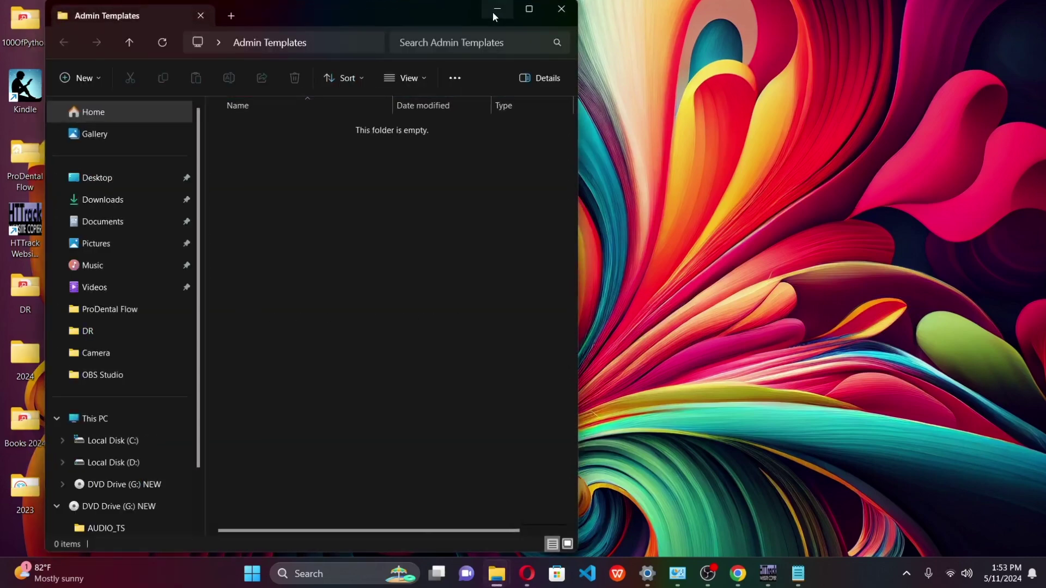
click(495, 10)
Step: Set the base path to Desktop\Admin Templates and advance to the Mirroring Mode page
click(768, 574)
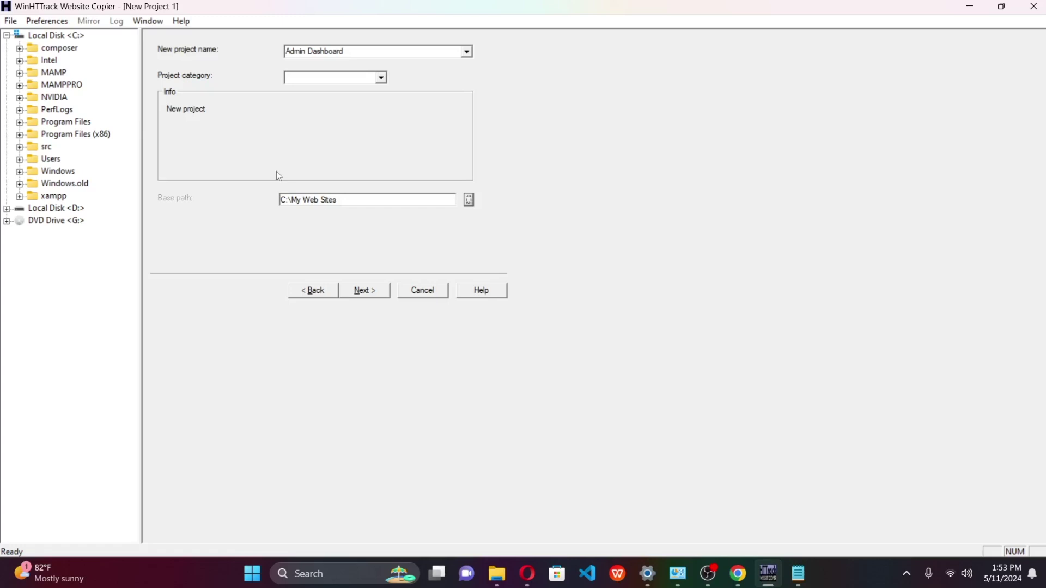
click(468, 200)
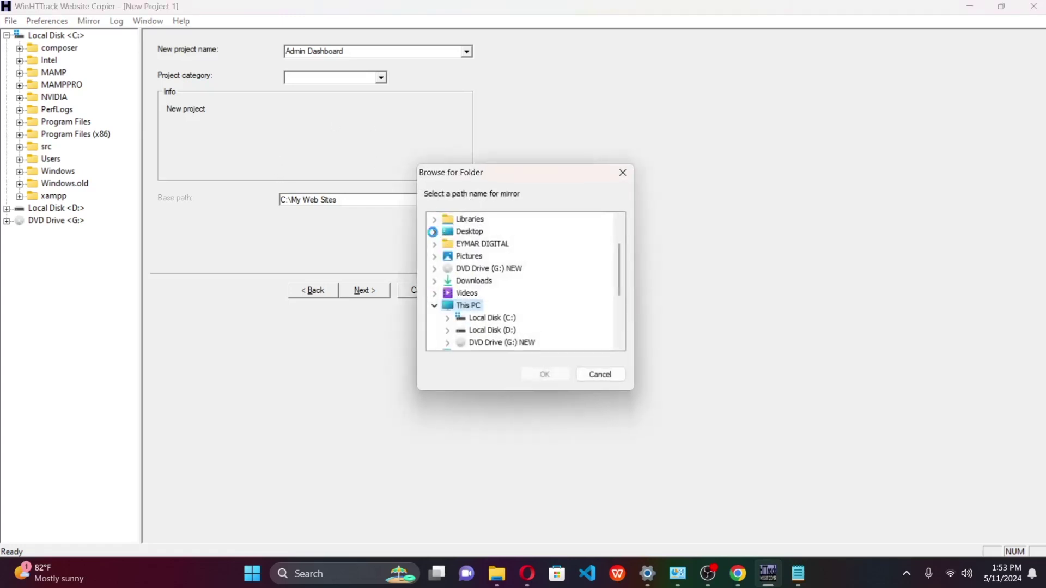
click(435, 231)
scroll(499, 282, down, 1)
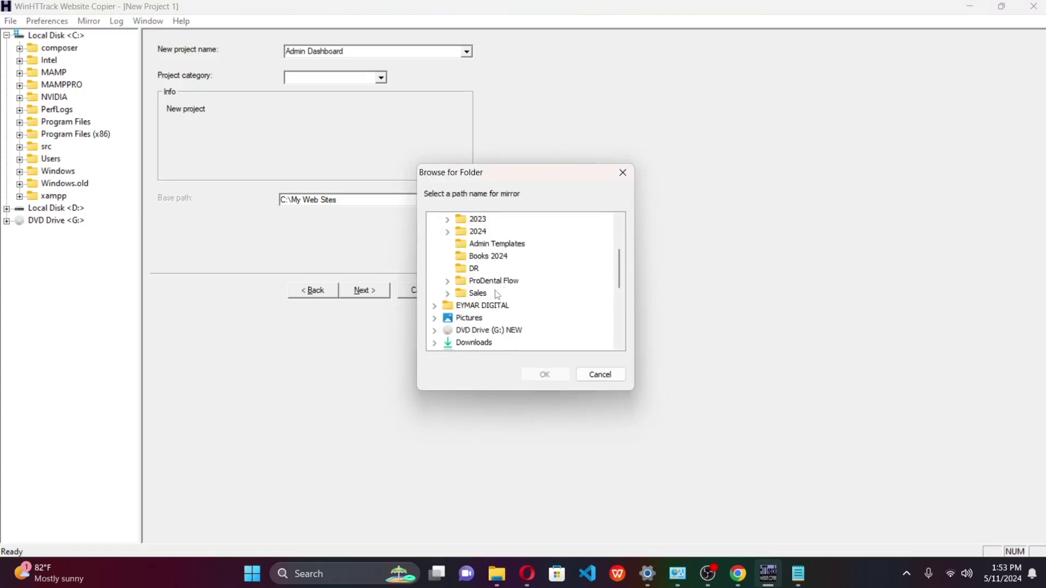
click(472, 246)
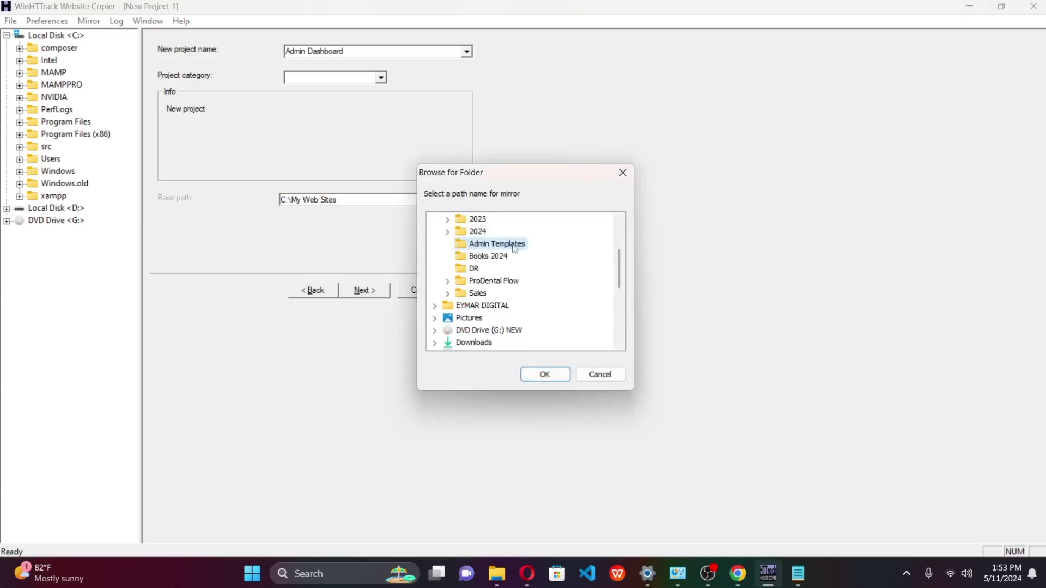
click(542, 375)
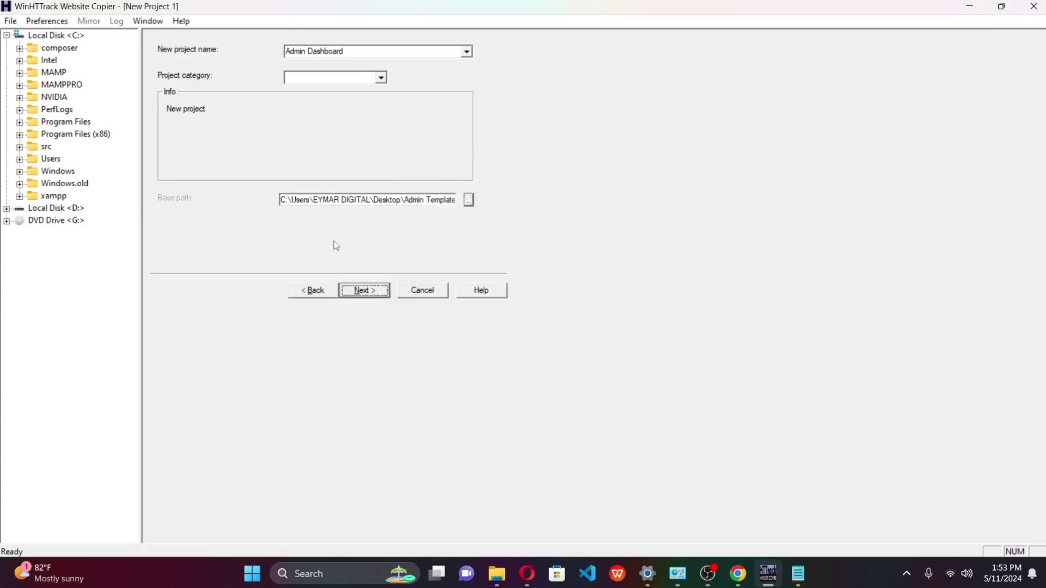
click(365, 290)
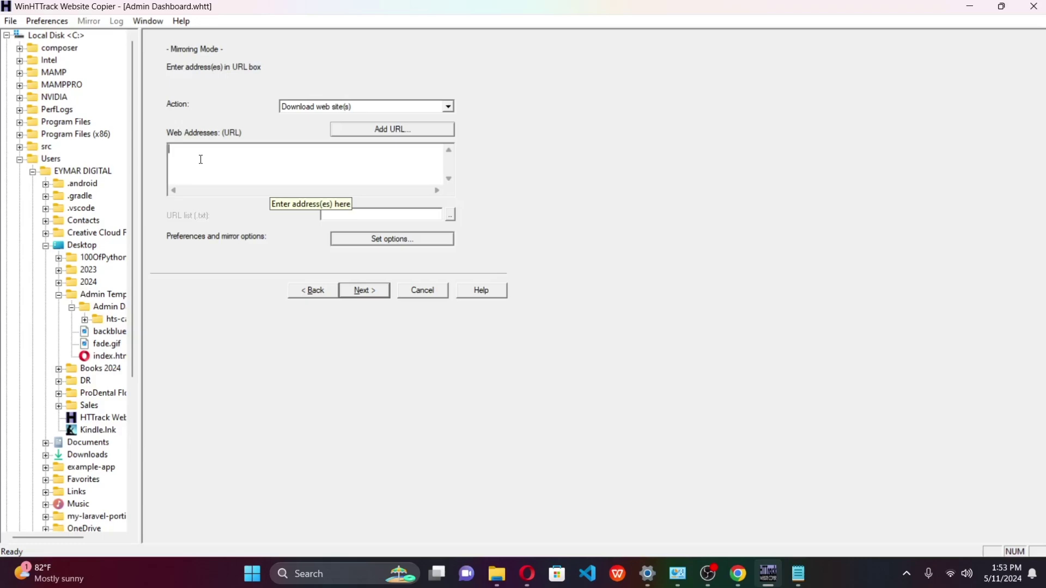
Step: Copy the Metoxi semi-dark demo URL (codervent.com/matoxi/demo/vertical-menu/index-semi-dark.html) from Chrome's address bar
click(738, 574)
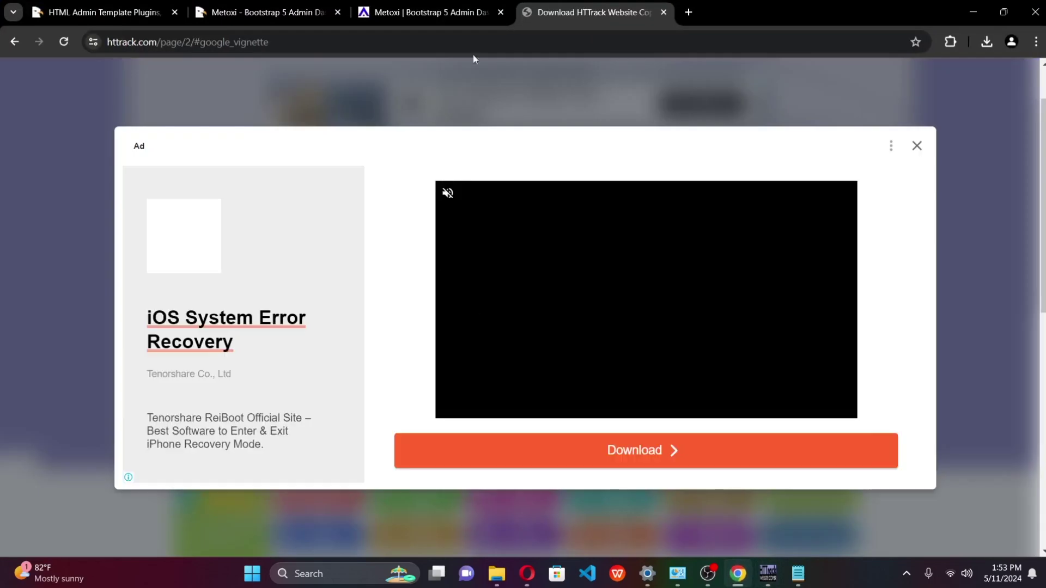
click(444, 12)
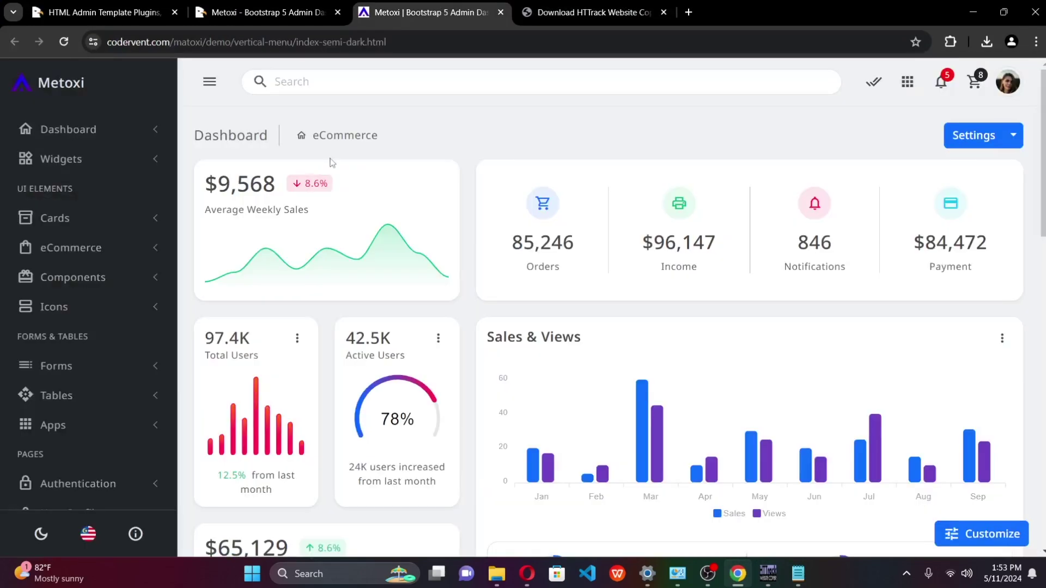
click(428, 43)
key(ctrl+c)
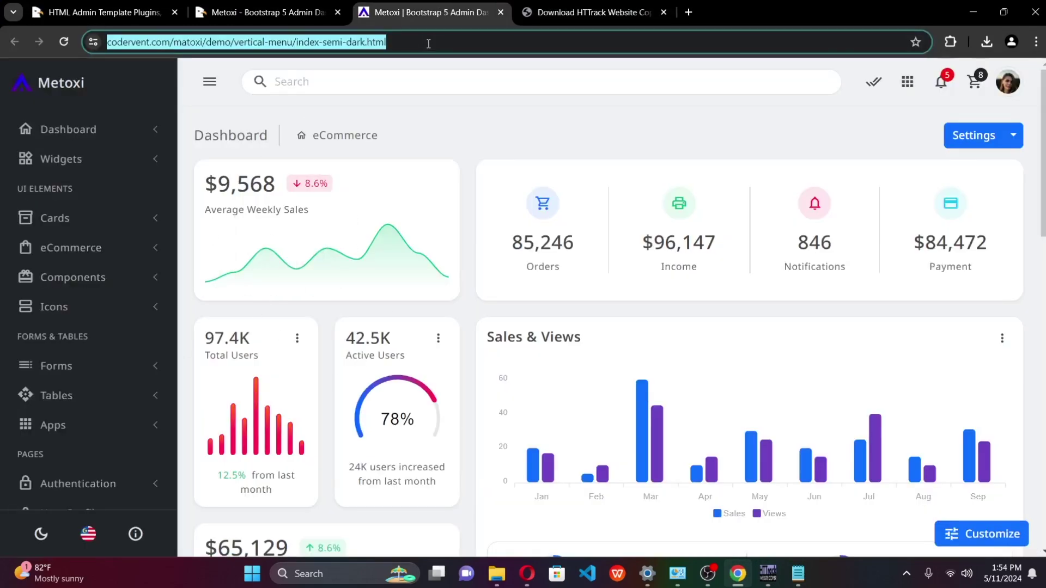
click(768, 574)
Step: Paste the Metoxi demo URL as WinHTTrack's web address and advance to the final step
key(ctrl+v)
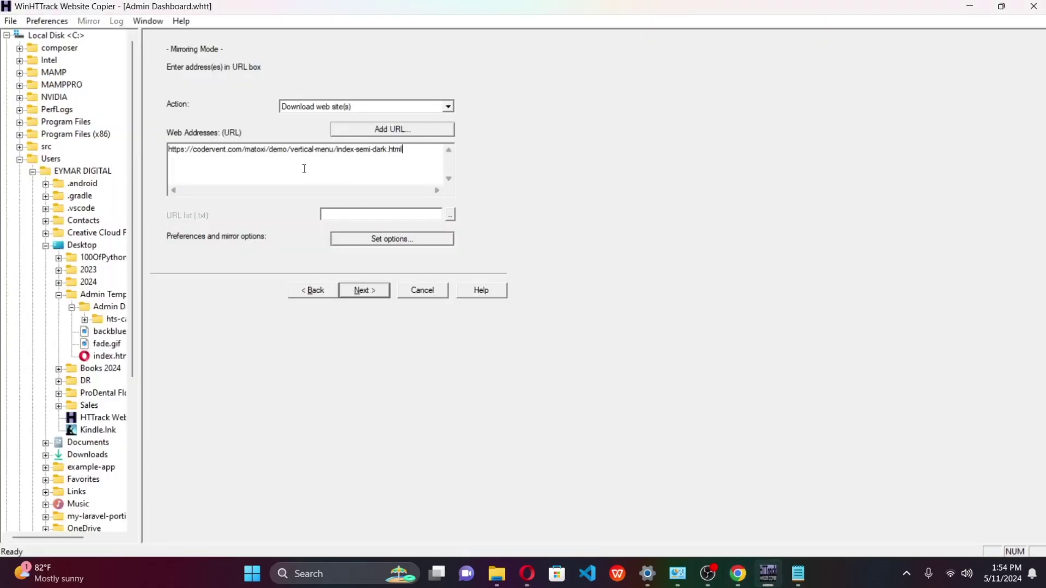
click(370, 292)
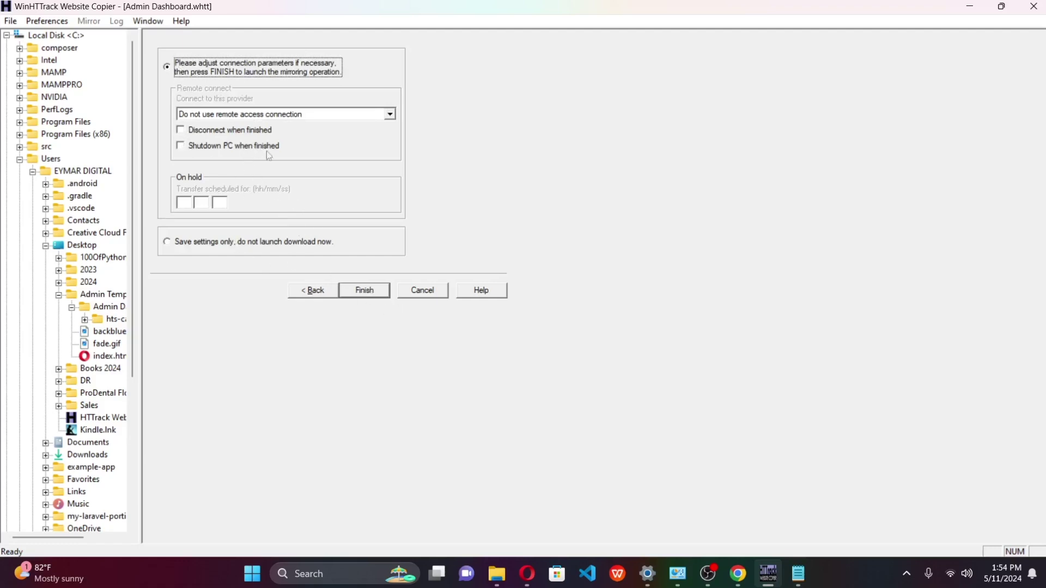
Step: Finish the wizard to mirror the site, then minimize WinHTTrack once it completes
click(365, 291)
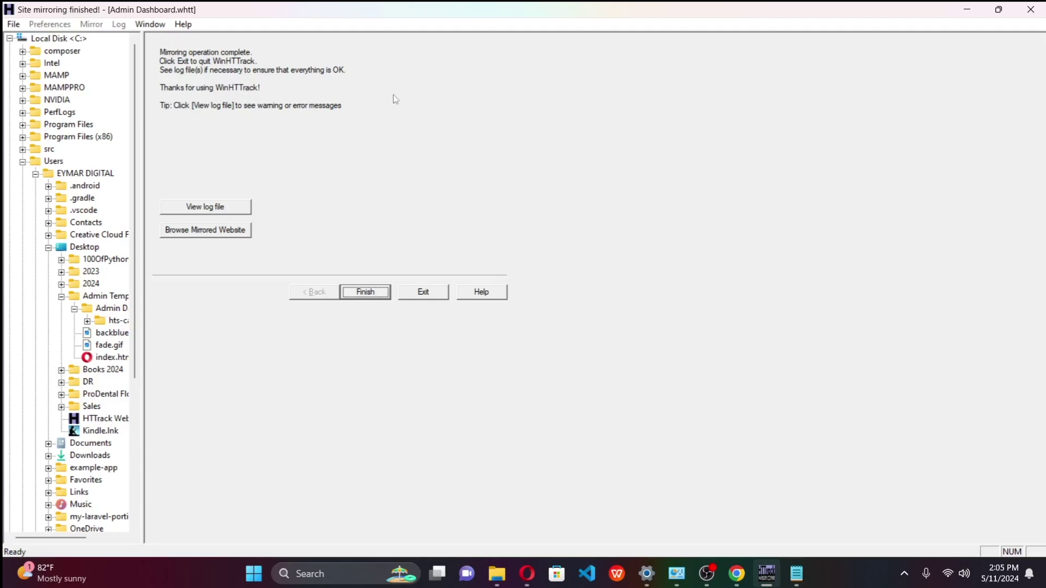
click(965, 12)
Step: Open the Admin Templates desktop folder maximized and launch its index.html in Opera
click(961, 6)
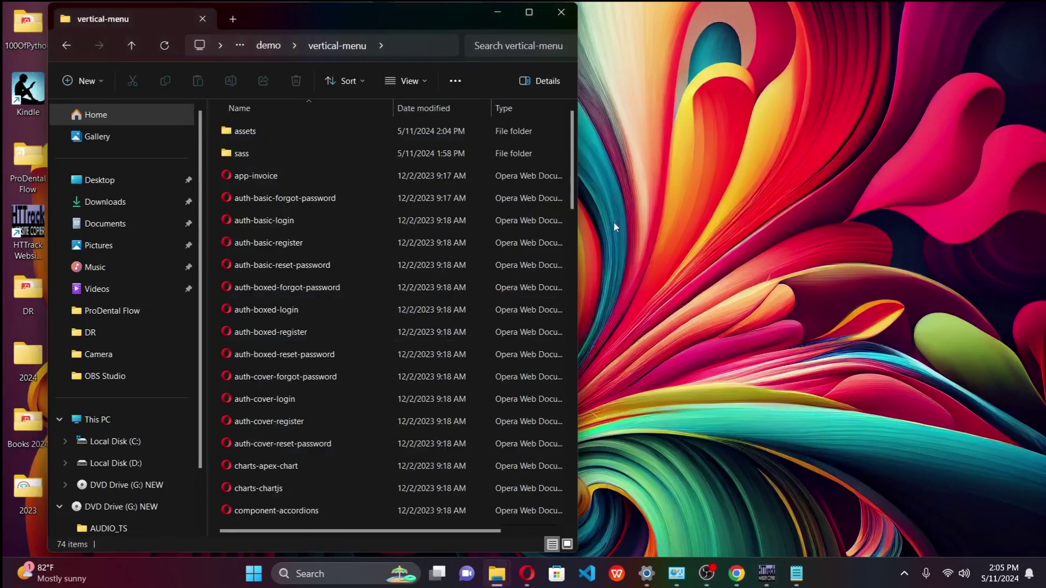
click(496, 14)
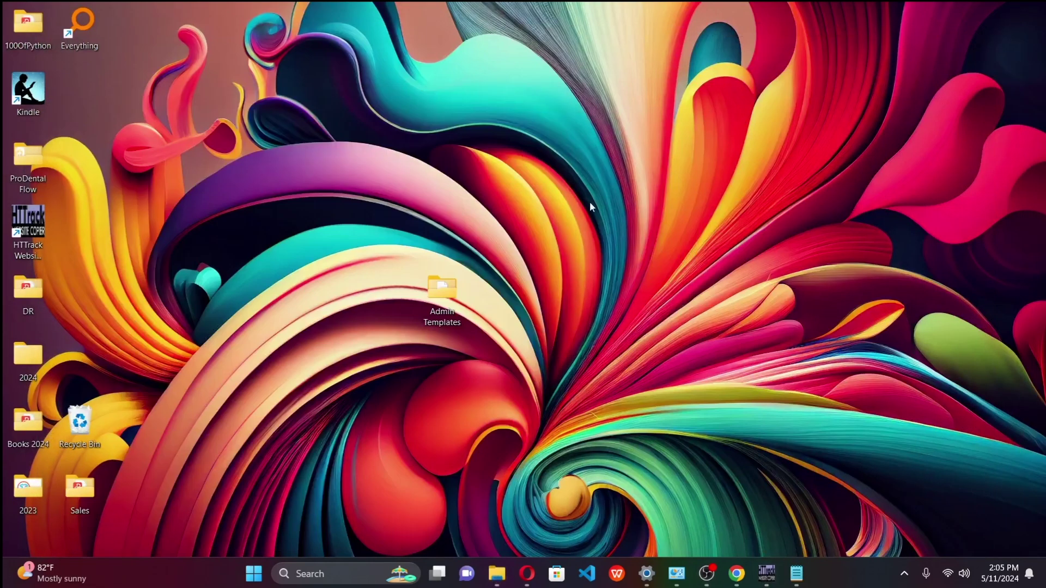
double_click(441, 290)
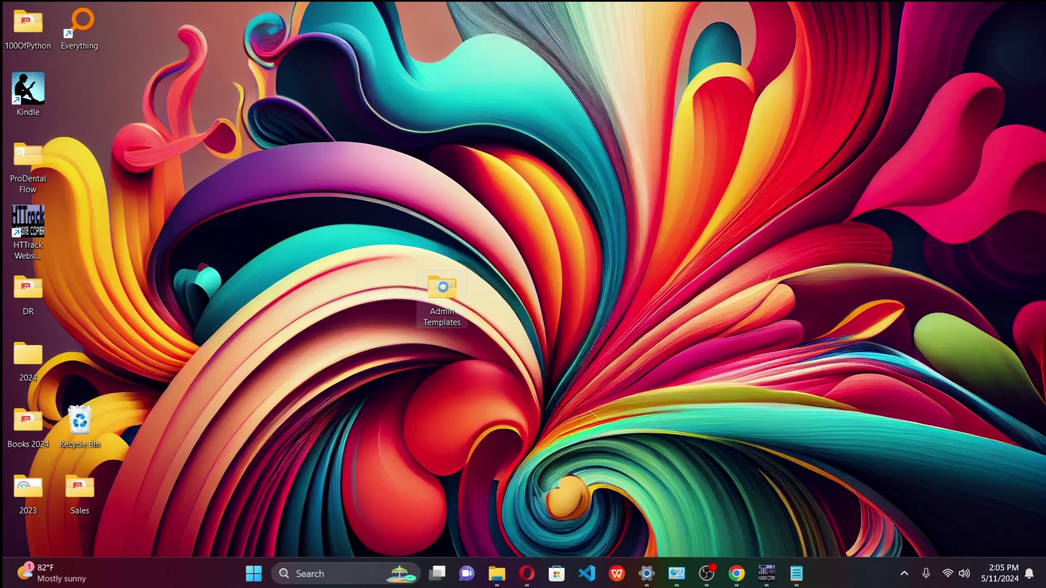
click(529, 12)
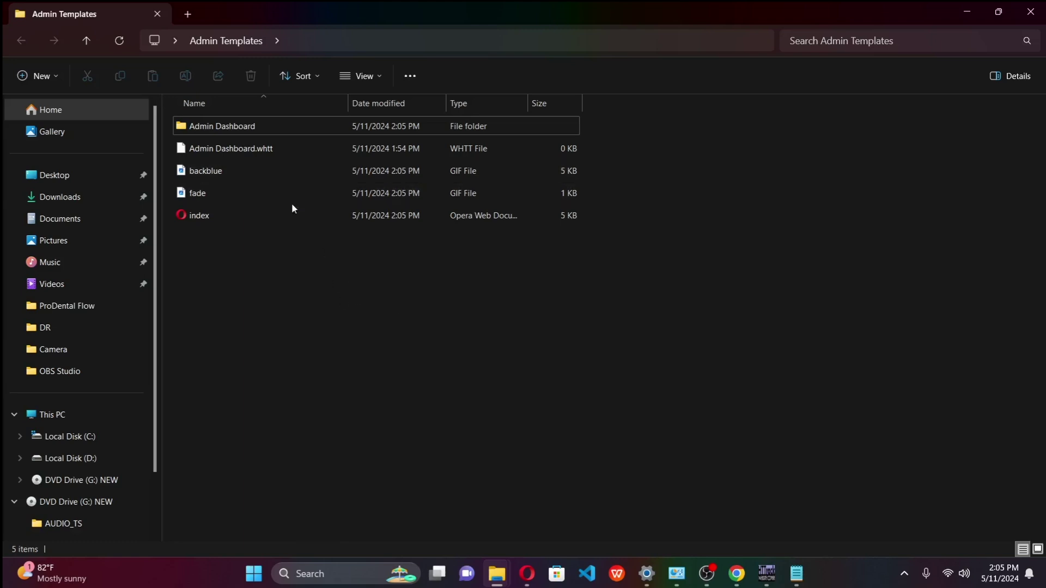
double_click(268, 216)
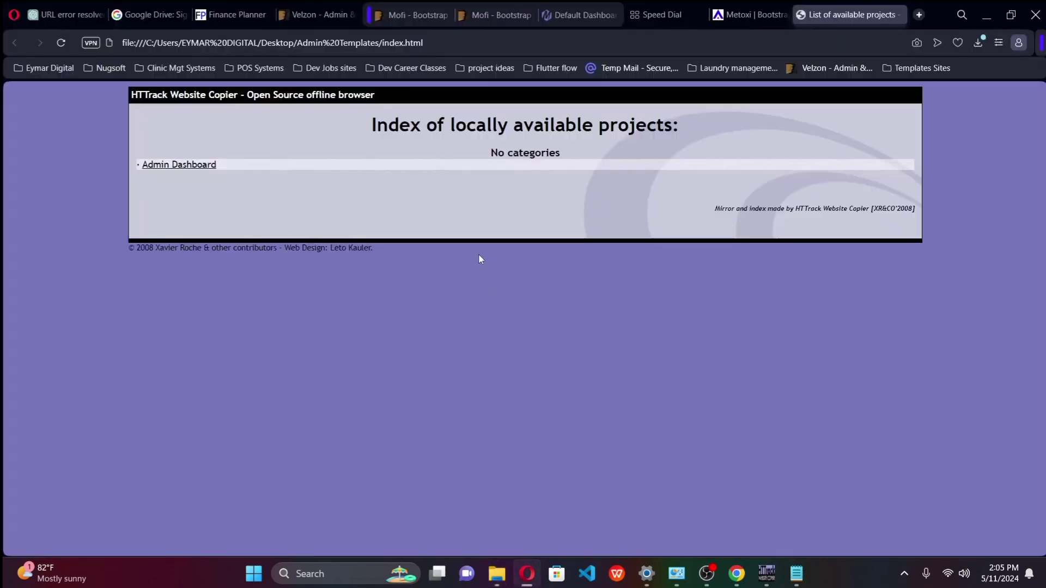
Step: Follow Admin Dashboard to the Metoxi | Bootstrap 5 Admin Dashboard Template page offline, then minimize Opera
click(179, 165)
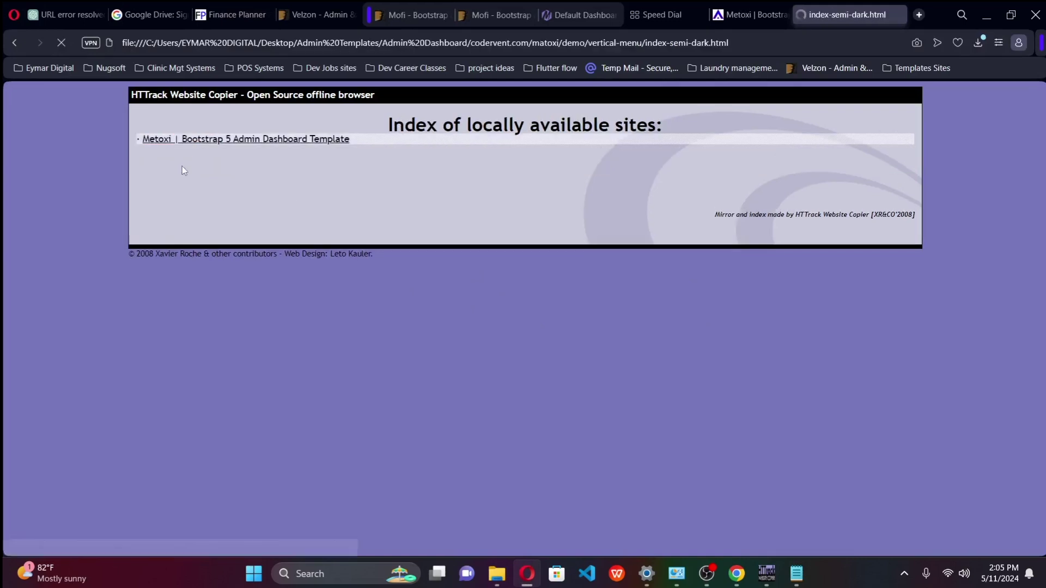
click(180, 138)
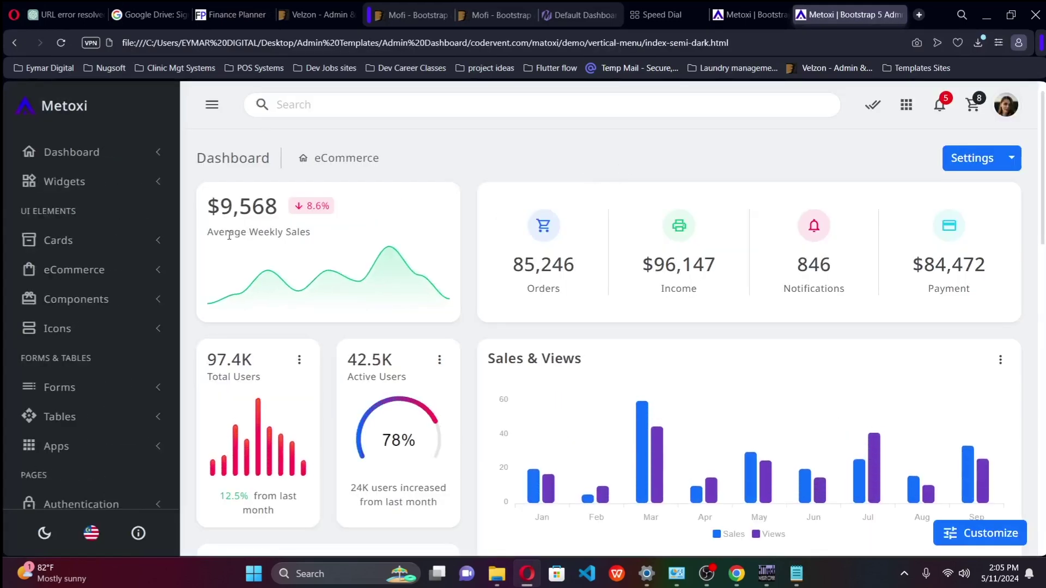
scroll(131, 251, down, 5)
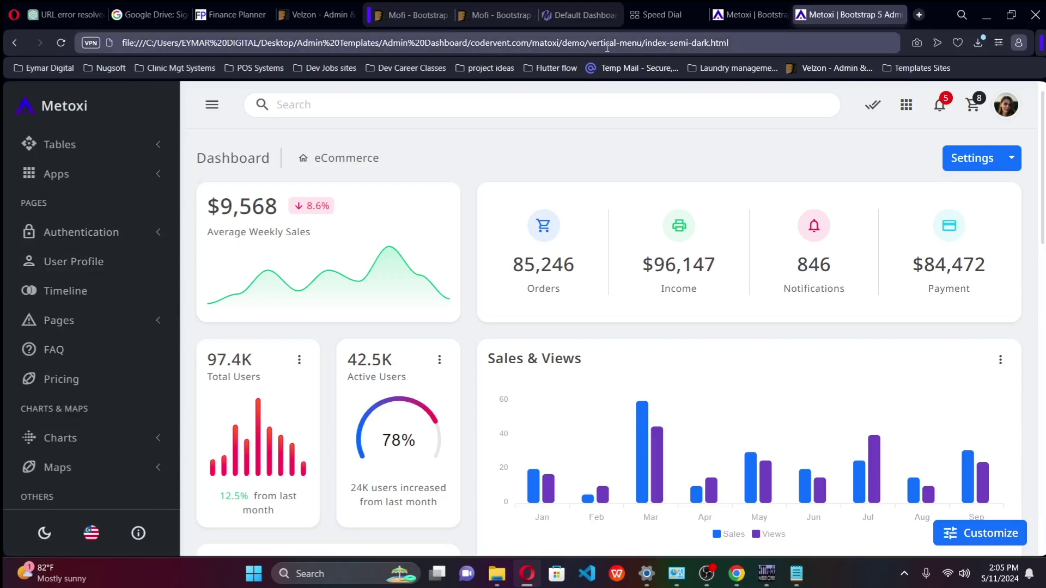
click(987, 15)
click(593, 297)
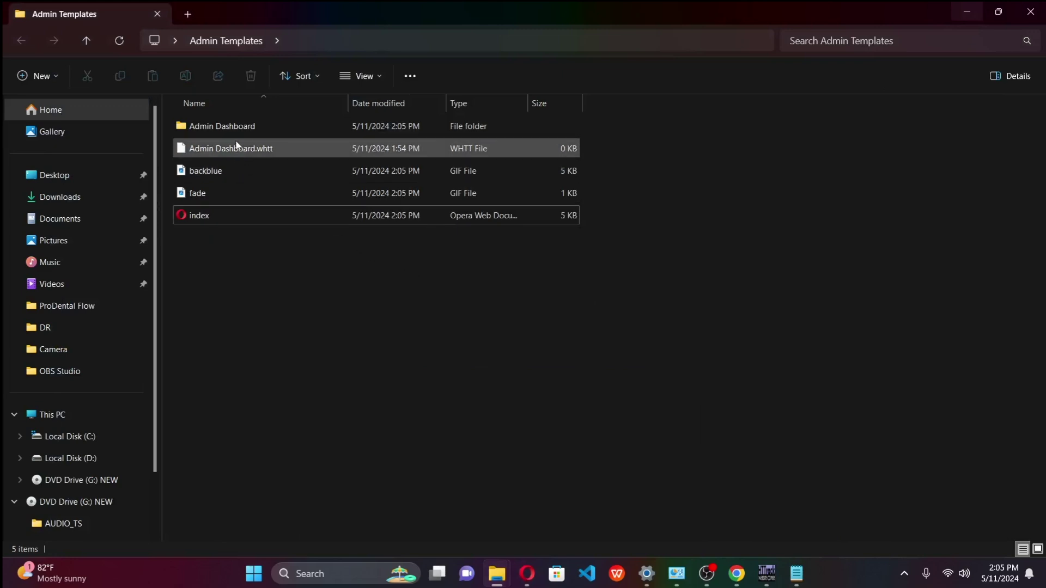
Step: Open the Admin Dashboard folder and peek into hts-cache before going back
double_click(258, 130)
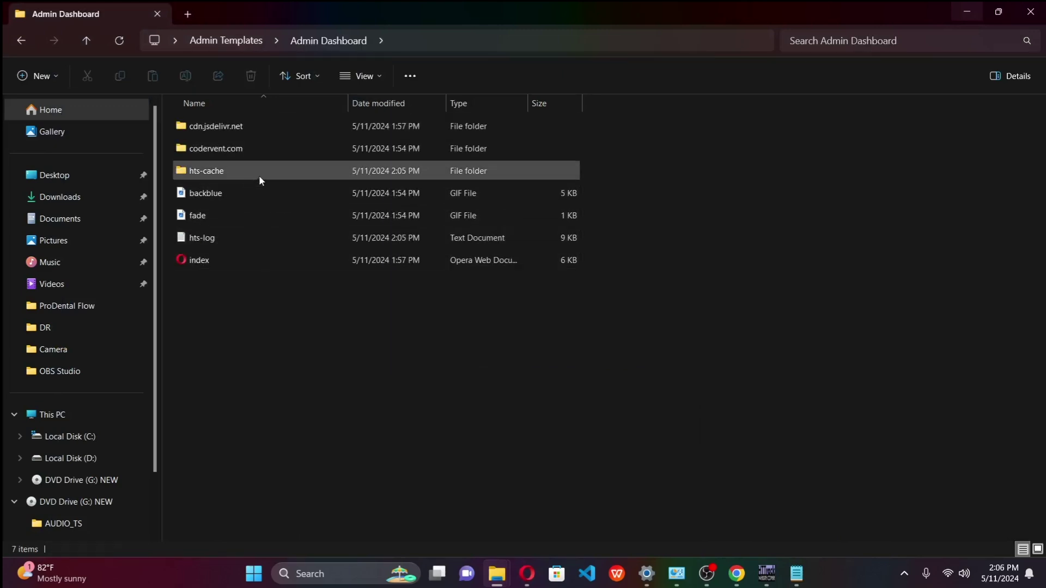
mouse_move(229, 178)
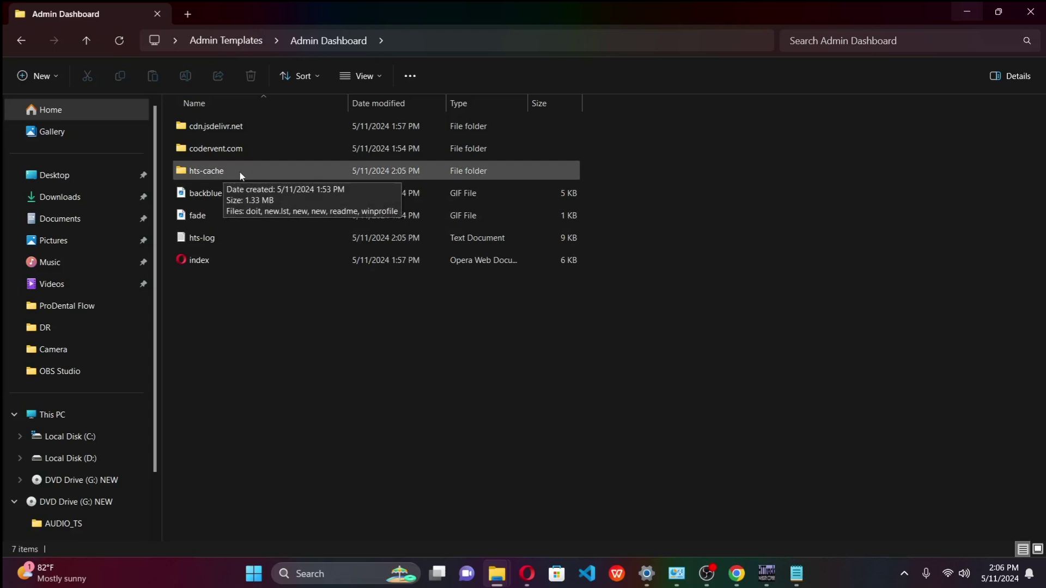
double_click(240, 172)
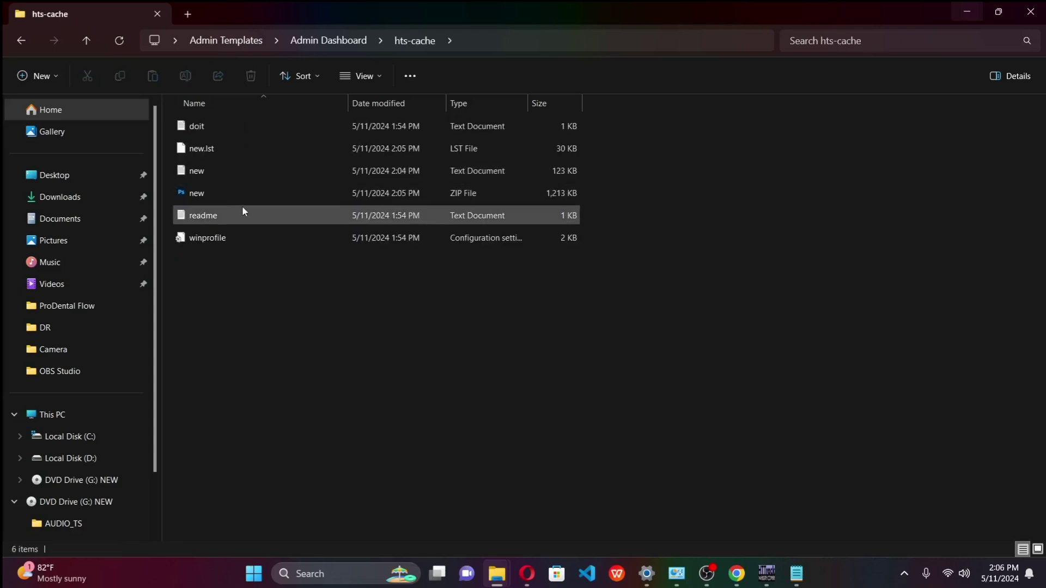
click(21, 42)
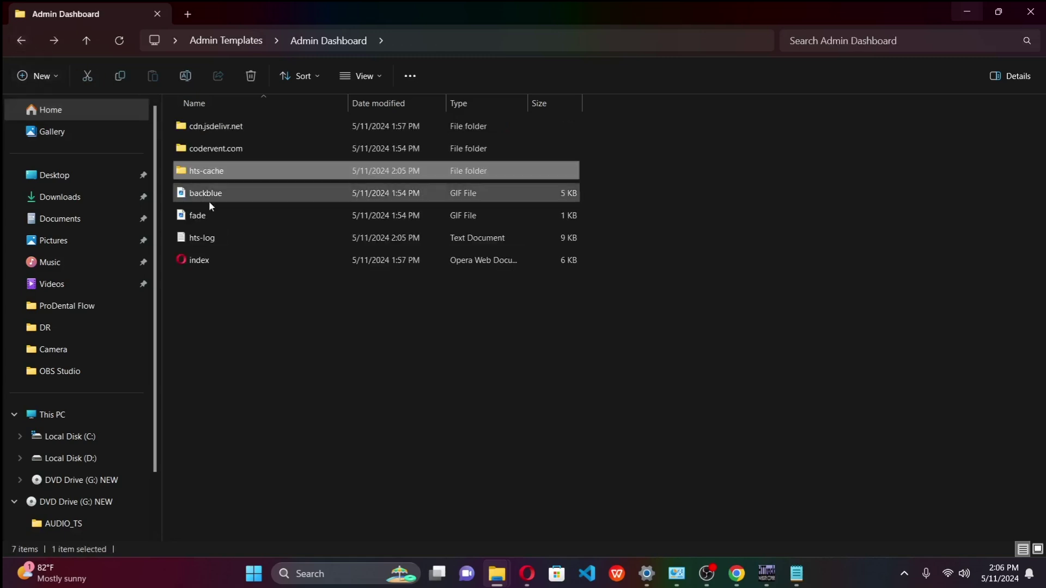
Step: Browse codervent.com > matoxi > demo > vertical-menu and open its index page in Opera
double_click(240, 155)
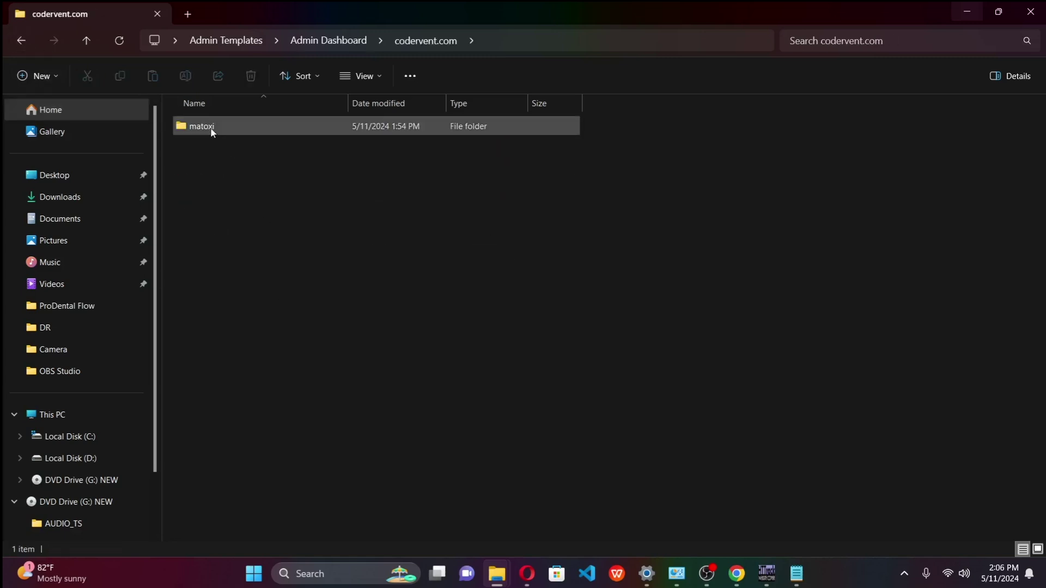
double_click(212, 131)
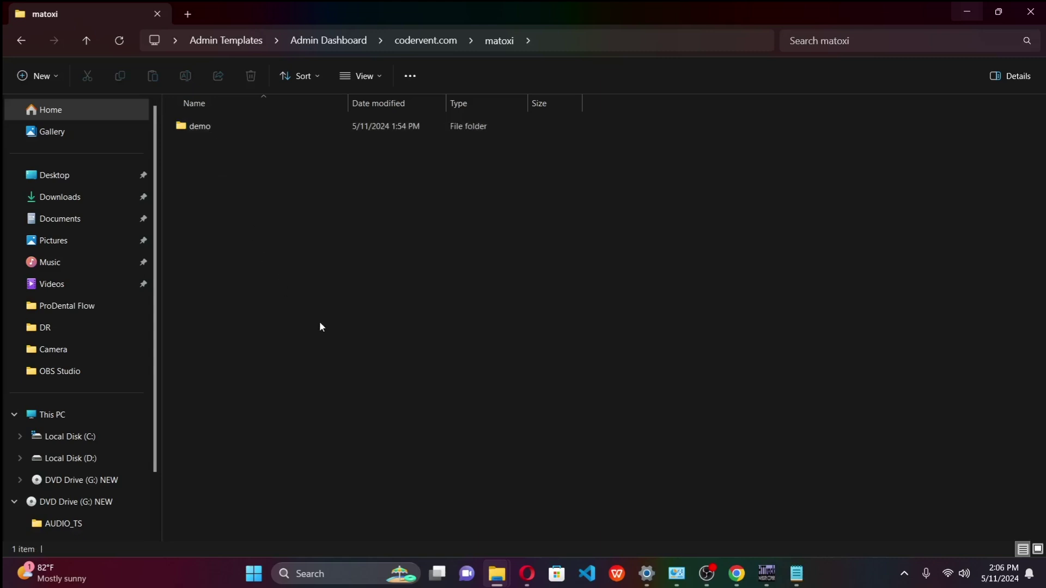
double_click(238, 131)
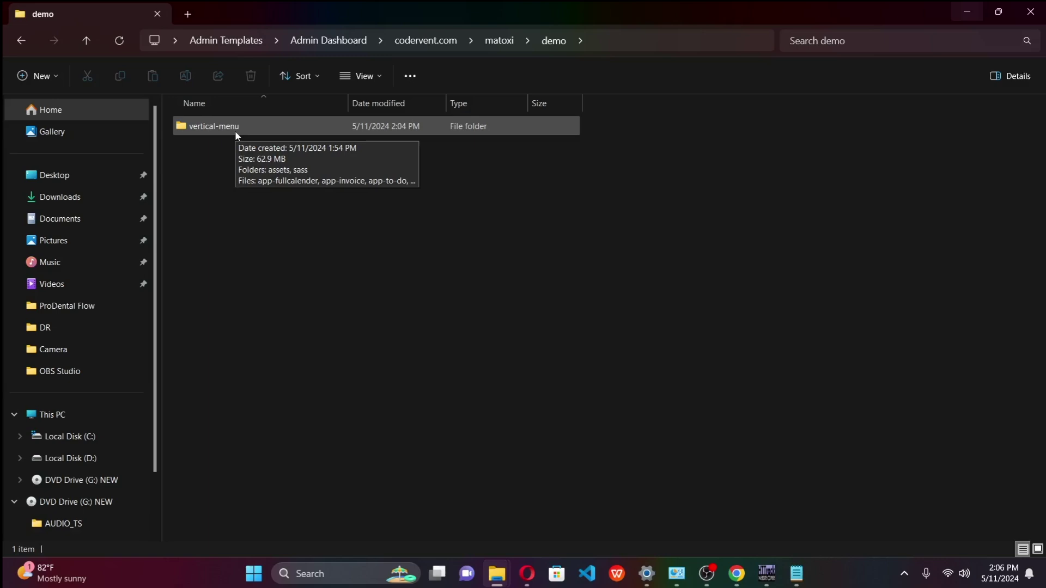
double_click(235, 131)
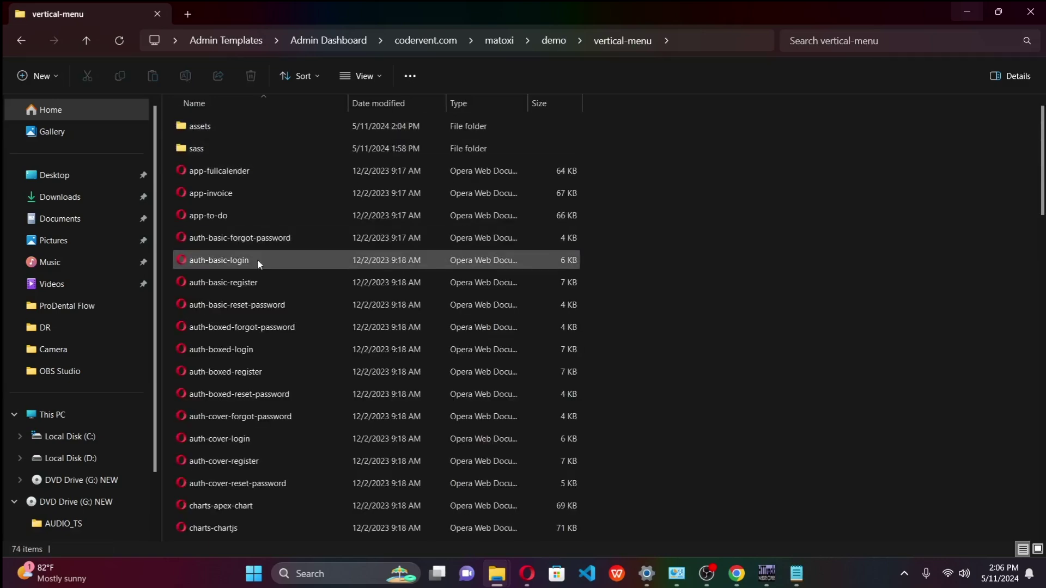
scroll(257, 262, down, 12)
scroll(260, 262, up, 15)
scroll(242, 235, down, 5)
scroll(242, 240, down, 12)
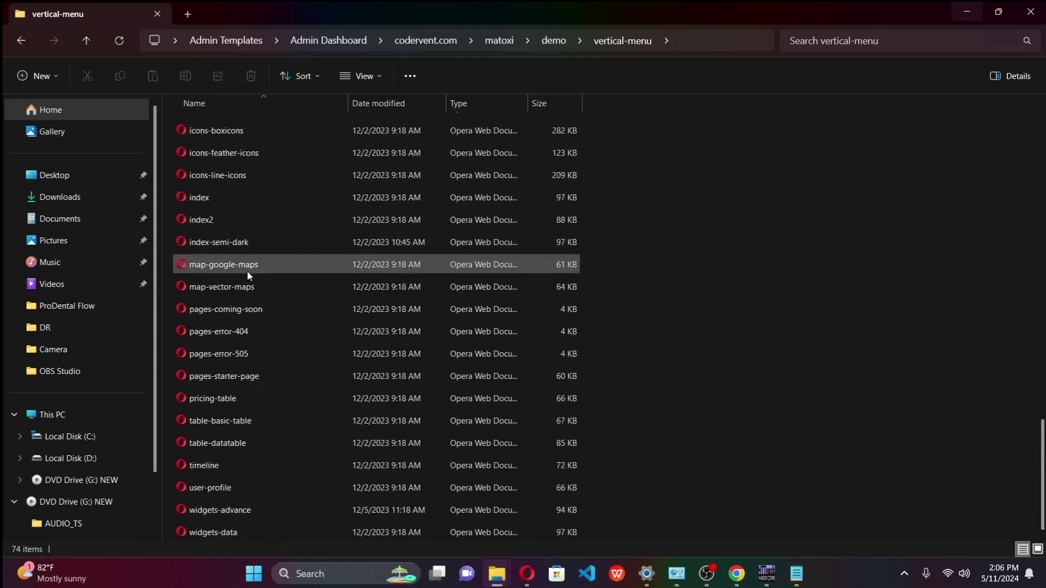
double_click(237, 199)
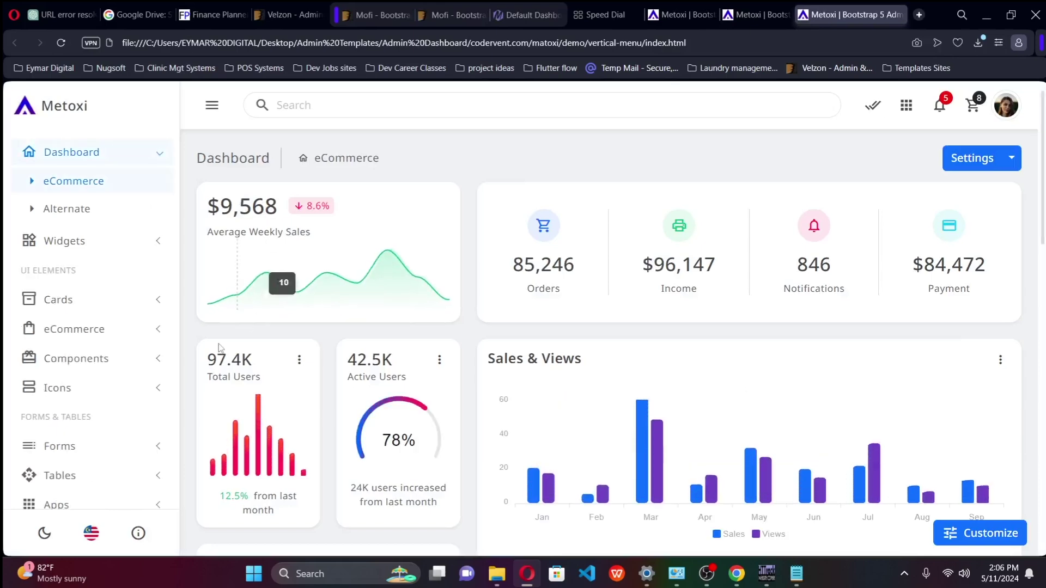
Step: Scroll through the offline Metoxi eCommerce dashboard, then minimize Opera
scroll(311, 301, down, 2)
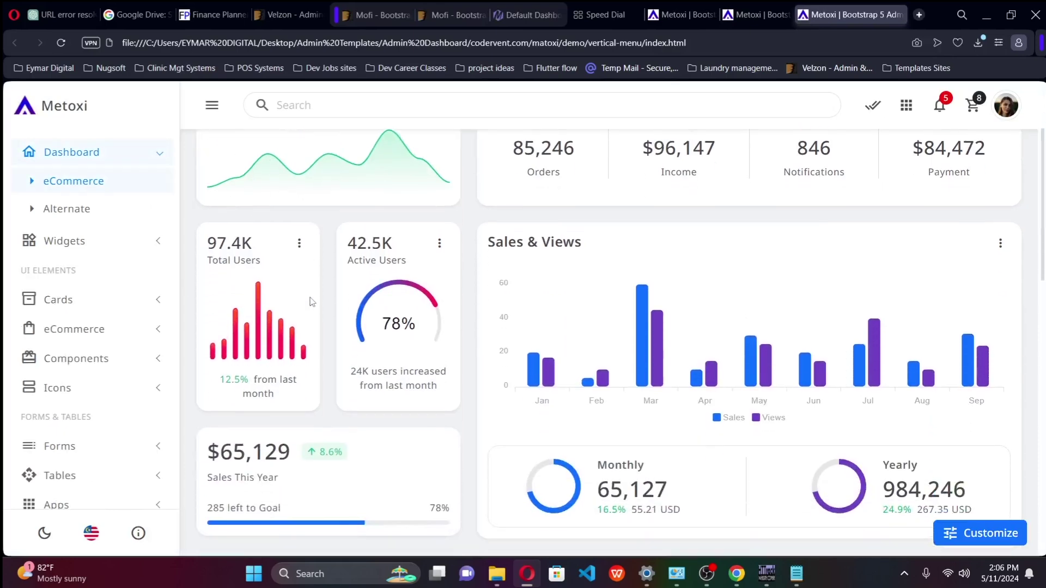
scroll(294, 289, down, 4)
scroll(235, 283, up, 5)
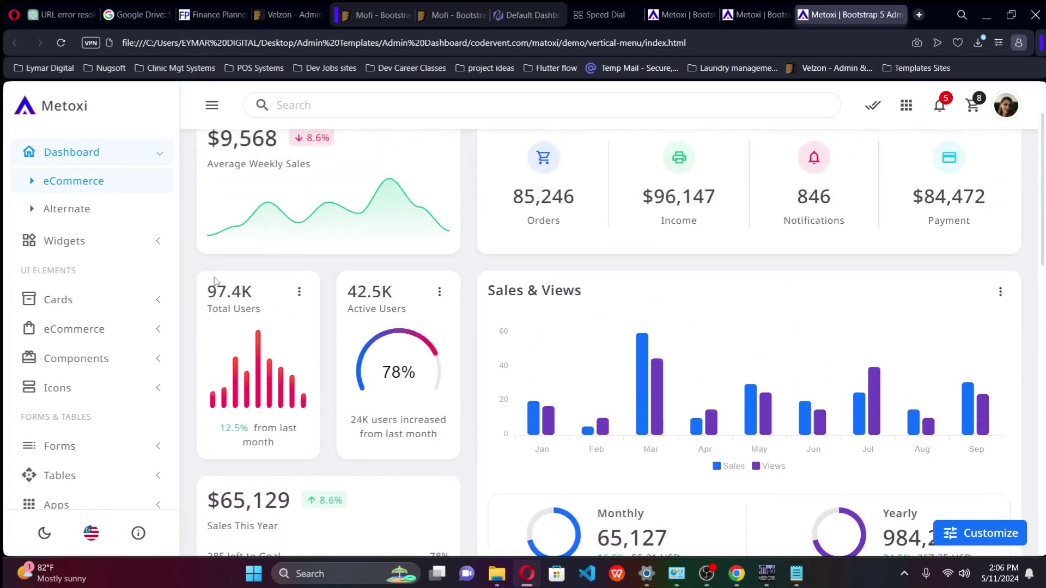
scroll(216, 281, up, 1)
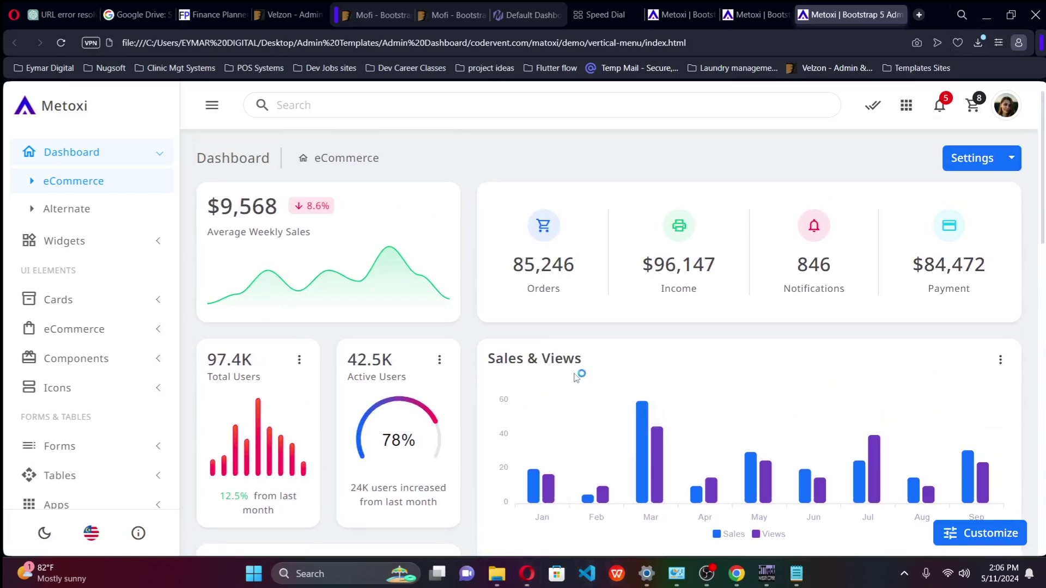
click(987, 15)
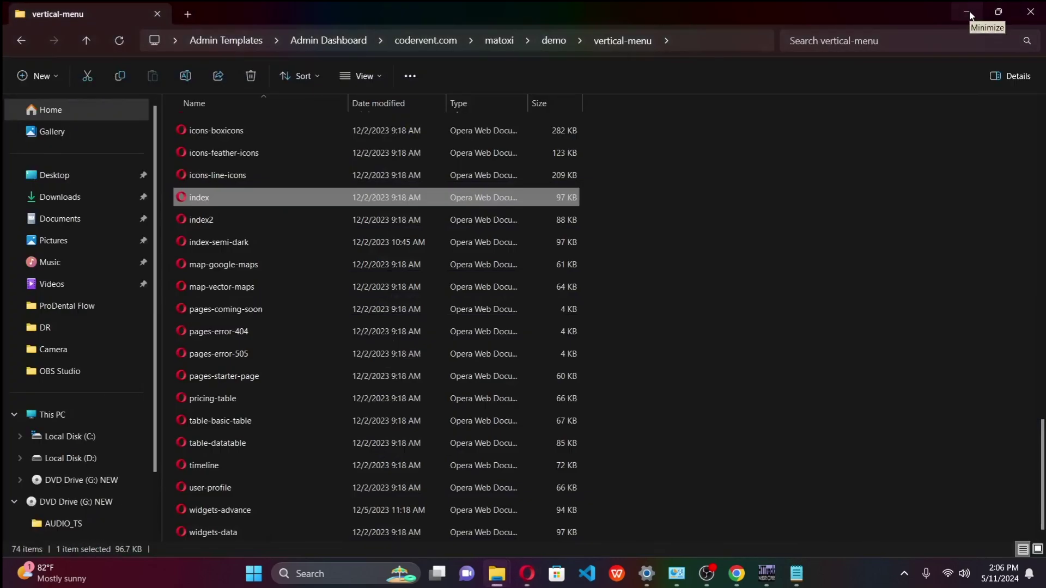
Step: Minimize File Explorer, launch Visual Studio Code and maximize its window
click(971, 11)
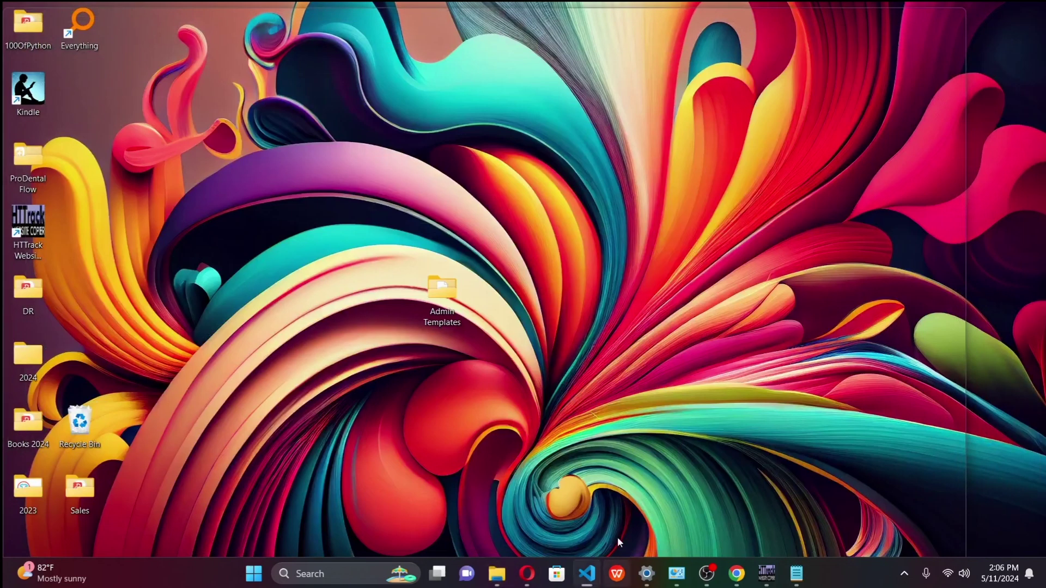
double_click(446, 299)
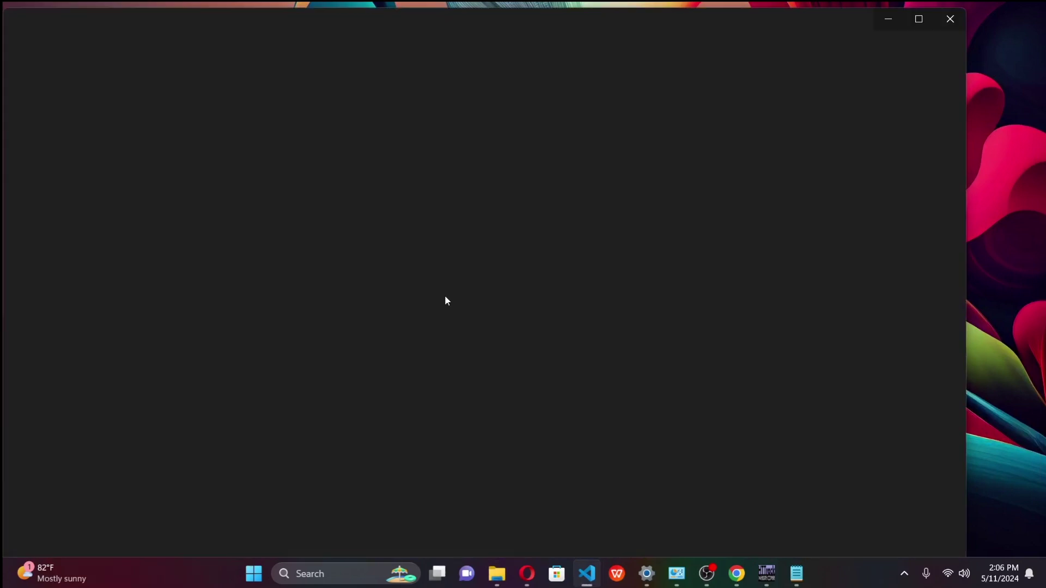
click(918, 25)
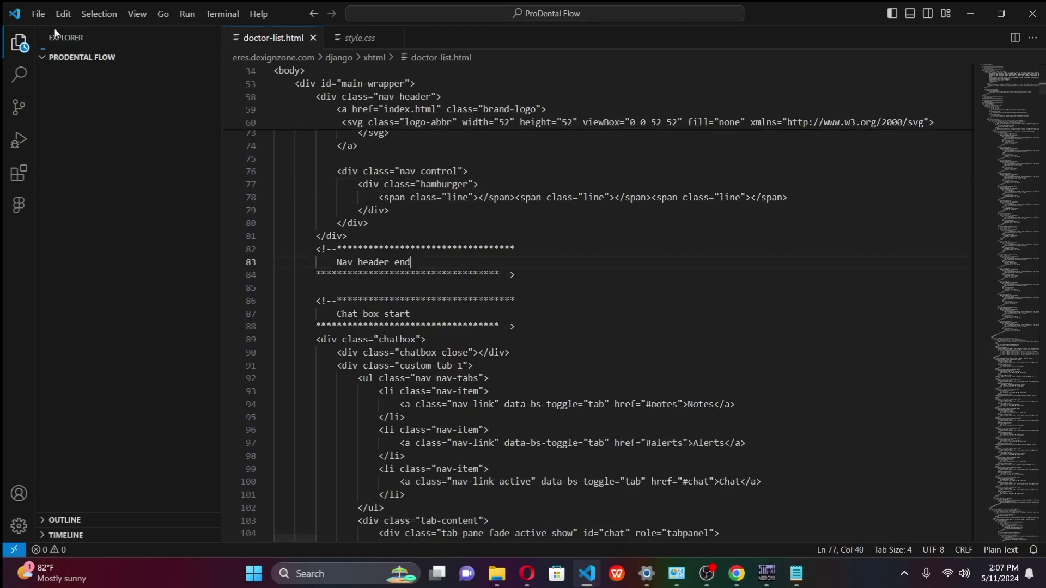
Step: Open Desktop\Admin Templates\Admin Dashboard\codervent.com\matoxi\demo as the VS Code workspace
click(39, 14)
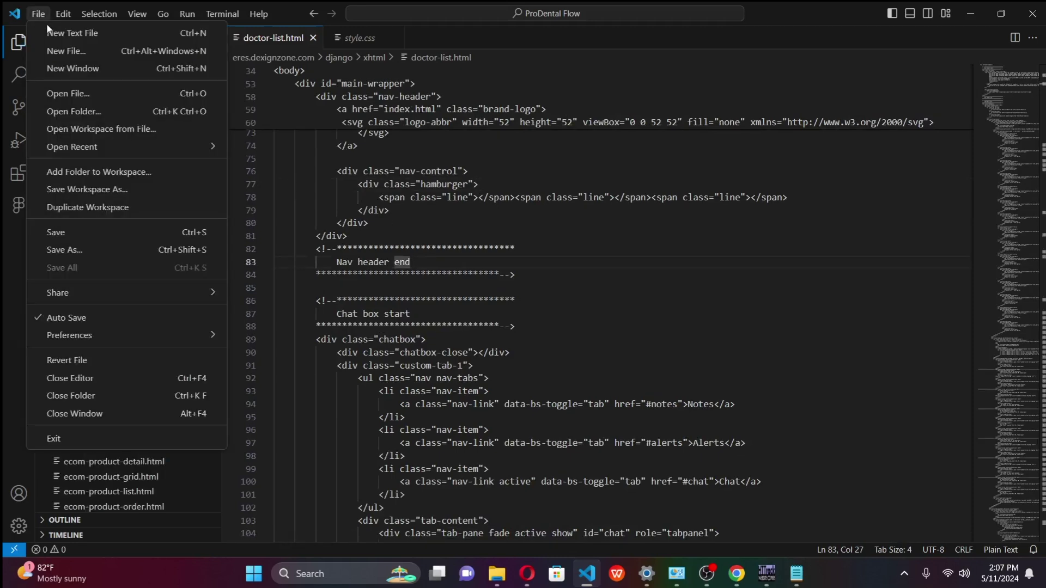
click(74, 112)
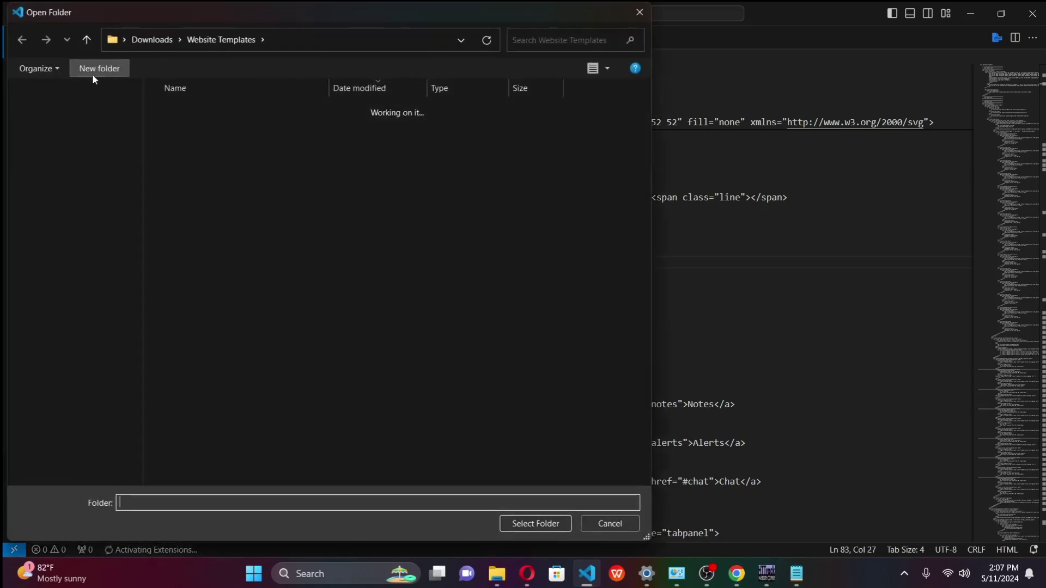
click(75, 141)
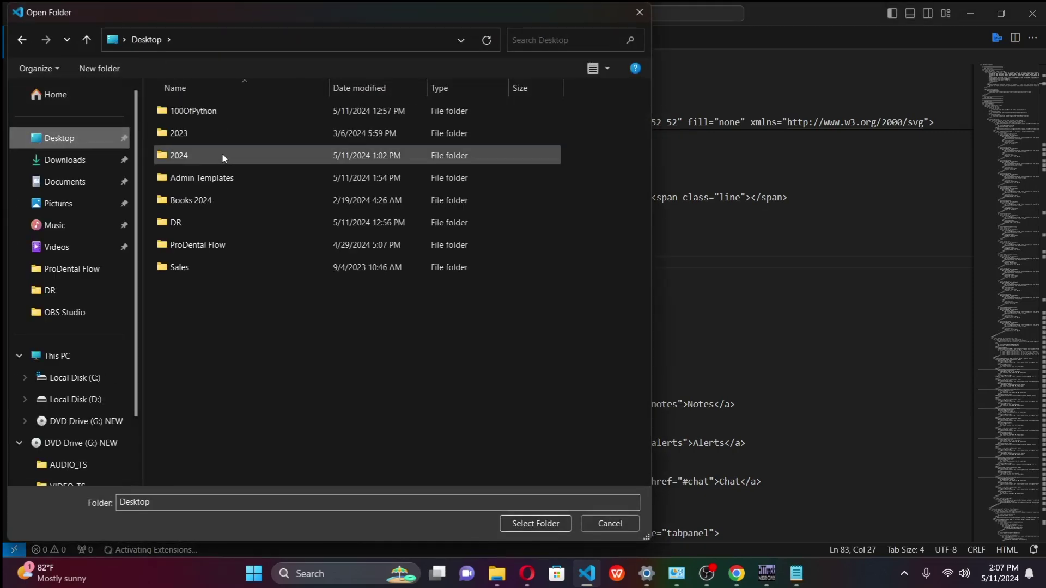
double_click(198, 178)
click(192, 115)
double_click(192, 113)
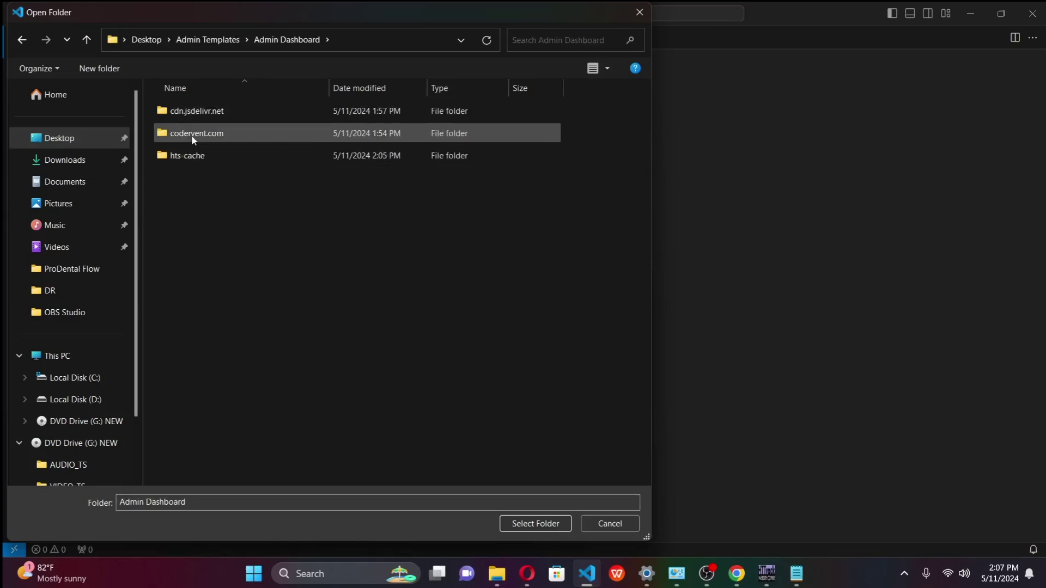
double_click(192, 135)
double_click(189, 114)
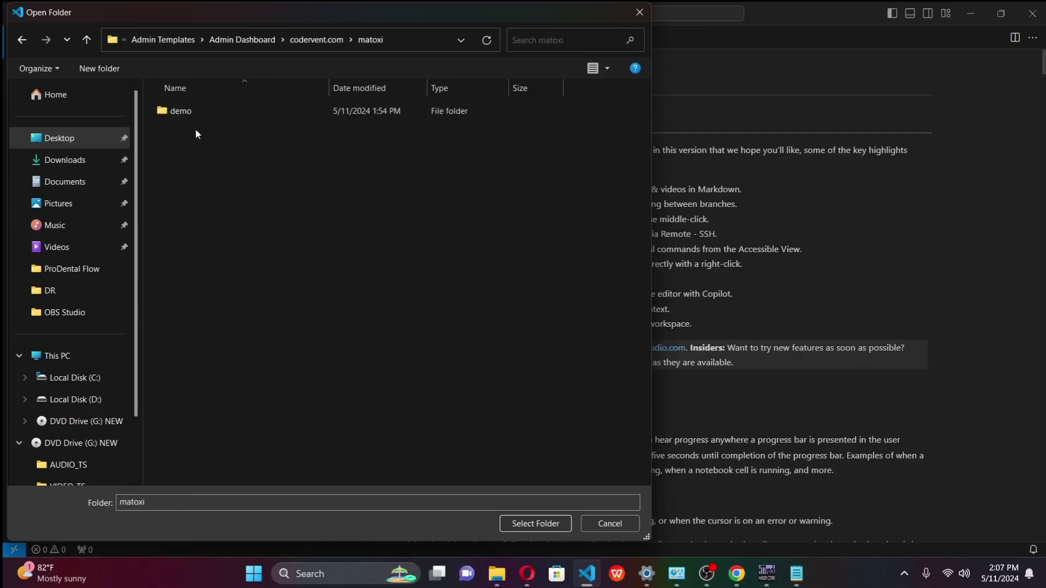
click(191, 112)
click(532, 524)
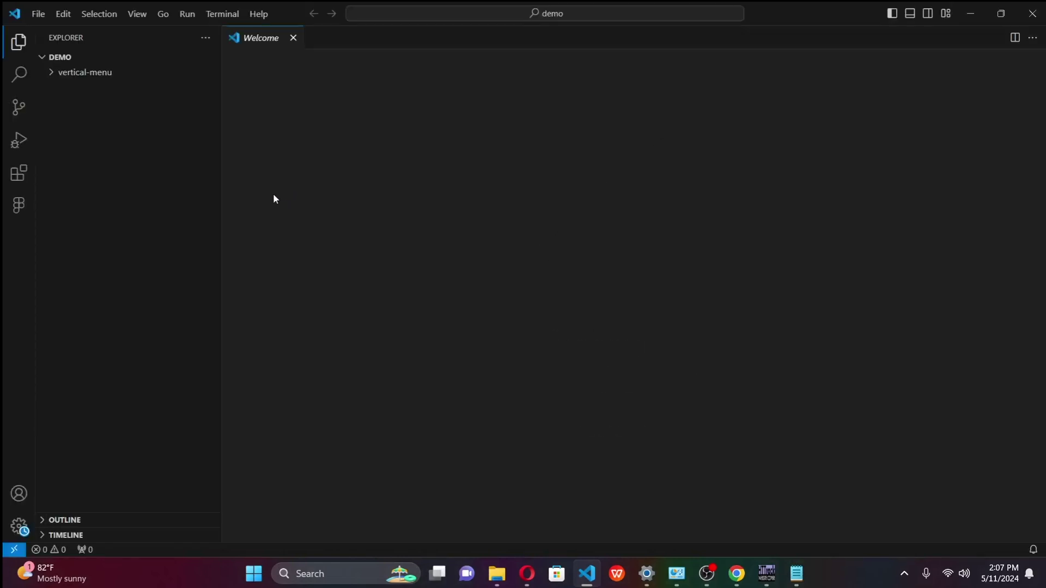
Step: Expand vertical-menu in the Explorer sidebar and scroll through its template files
click(55, 76)
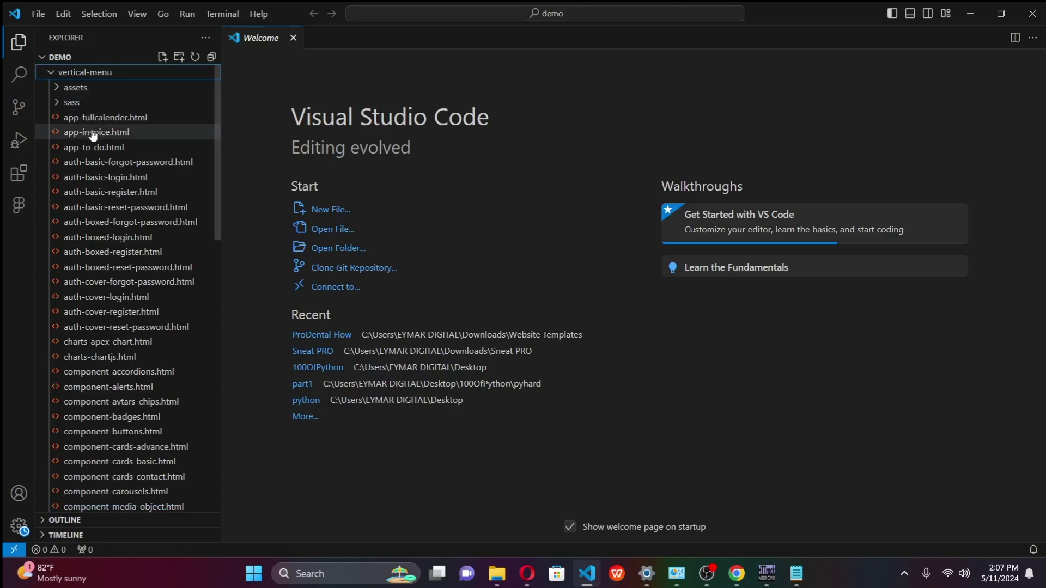
scroll(94, 137, down, 1)
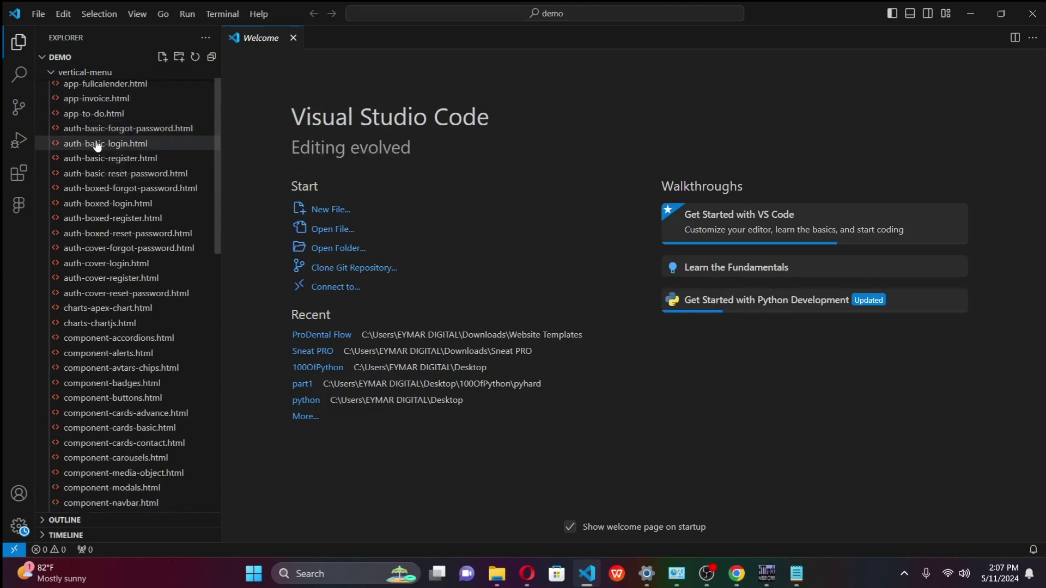
scroll(103, 175, up, 1)
scroll(105, 194, down, 8)
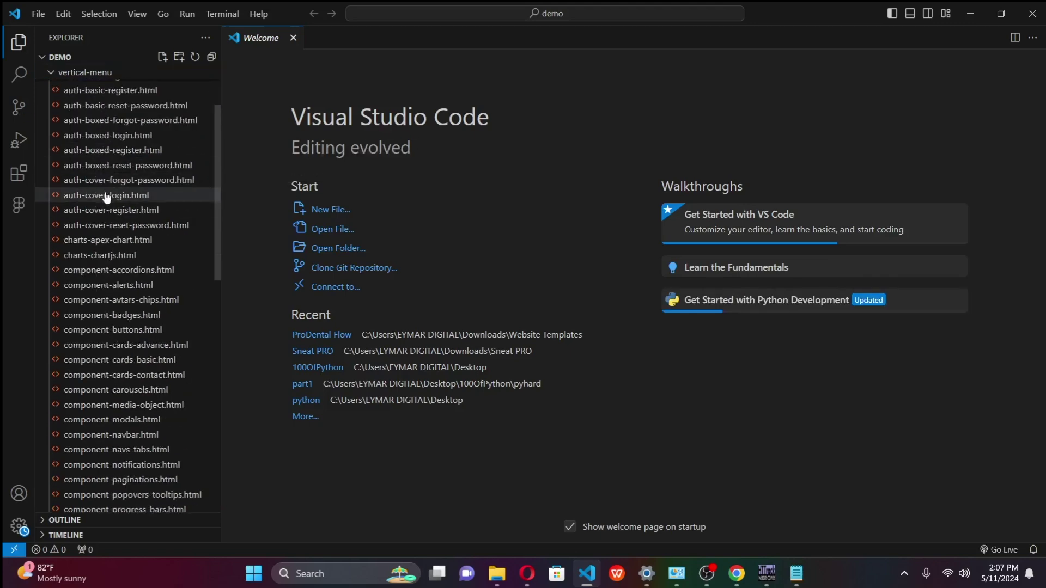
scroll(110, 240, down, 3)
scroll(175, 271, down, 3)
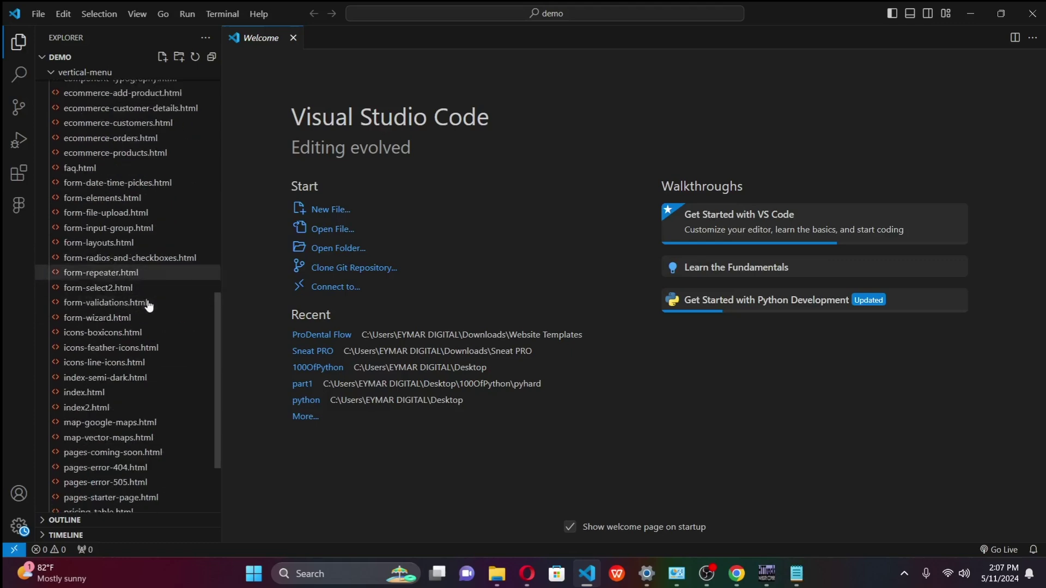
Step: Open vertical-menu's index.html and scroll through its head links and header markup
click(120, 396)
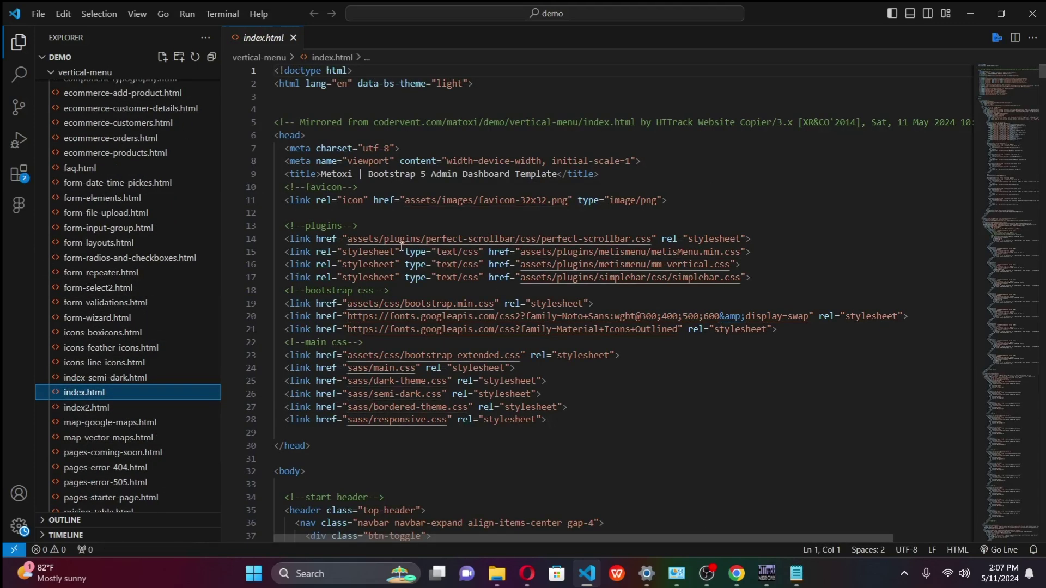
scroll(507, 271, down, 2)
scroll(507, 271, down, 6)
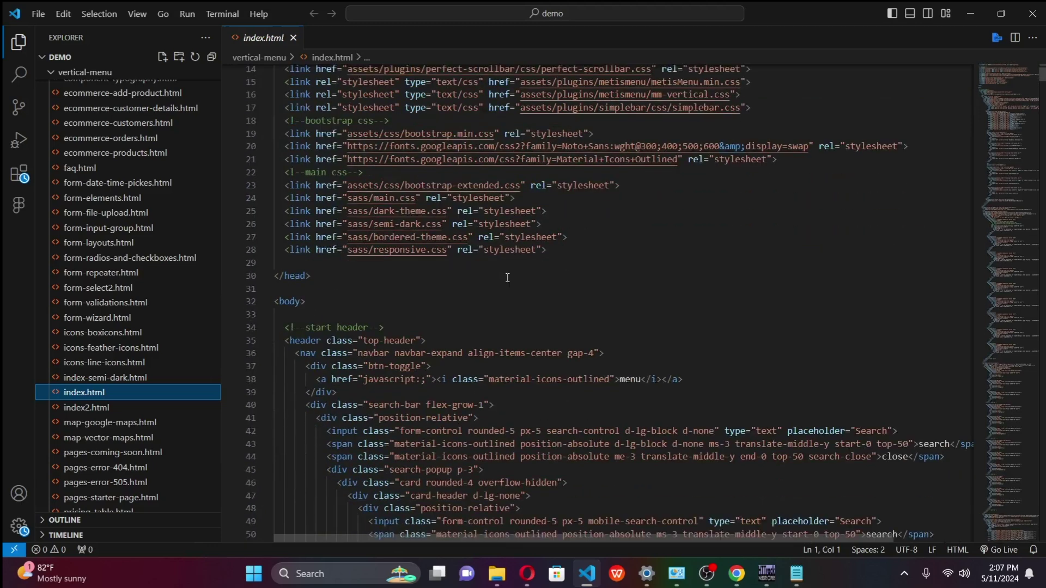
scroll(507, 279, down, 3)
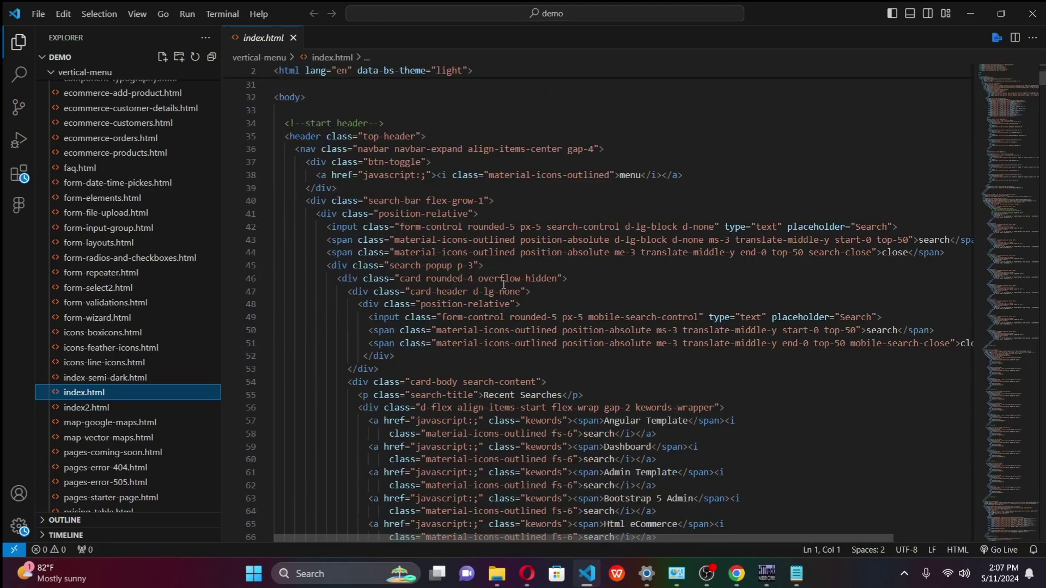